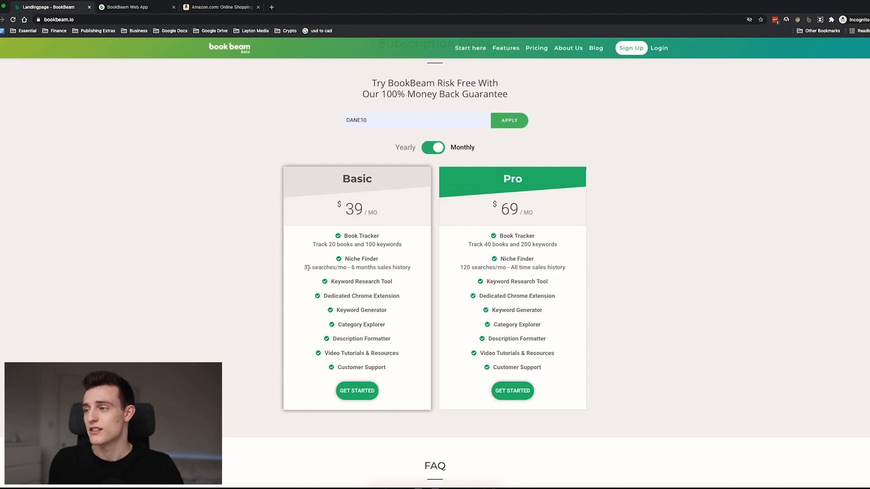
# Step: Compare the Niche Finder allowances of the Basic and Pro plans and switch the pricing to yearly billing
pyautogui.moveTo(384, 261); pyautogui.dragTo(346, 259)
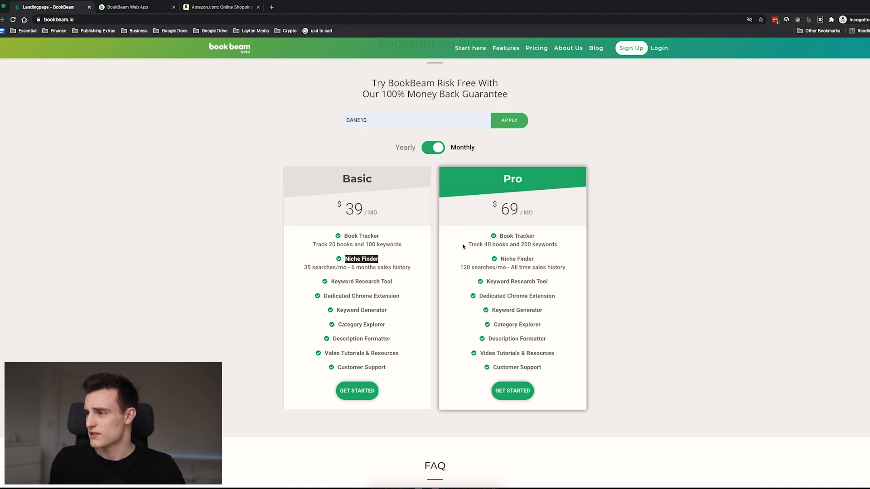
pyautogui.doubleClick(487, 267)
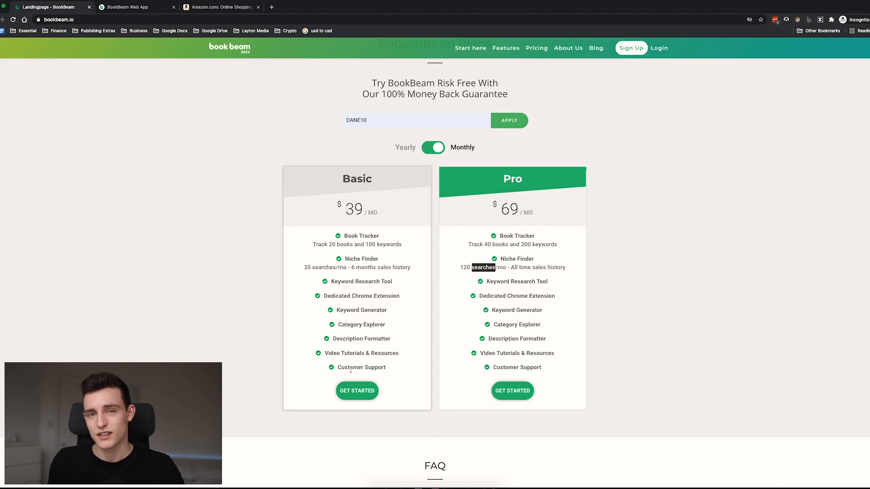
pyautogui.click(434, 147)
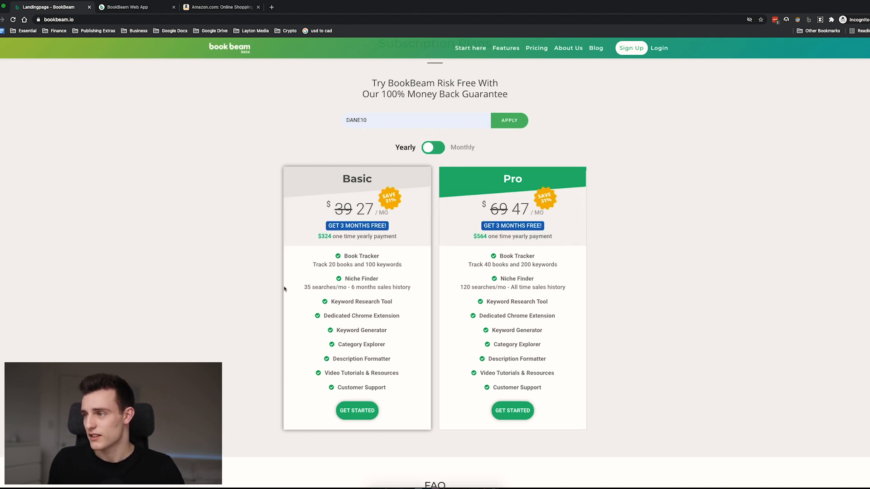
pyautogui.doubleClick(387, 124)
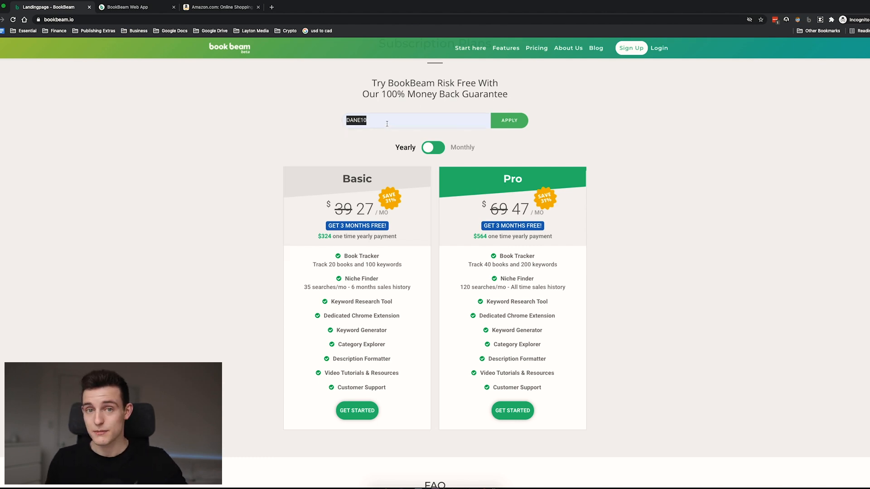
pyautogui.click(437, 149)
pyautogui.click(437, 149)
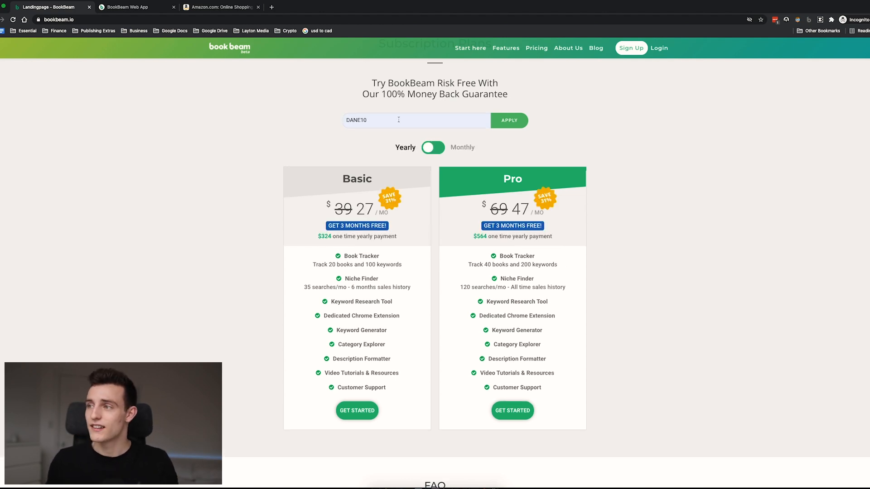
# Step: Clear the coupon code field, enter DANE10 again and apply it to the subscription prices
pyautogui.doubleClick(382, 121)
pyautogui.press('BackSpace')
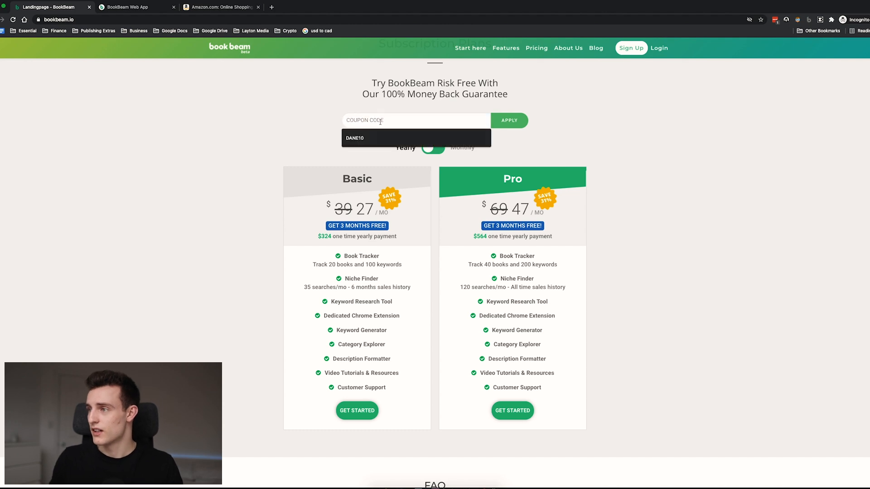
pyautogui.click(389, 138)
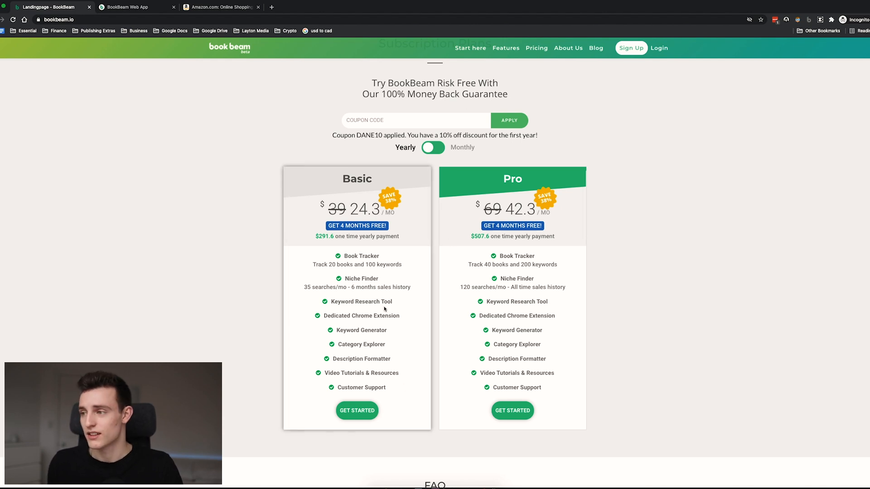
# Step: Switch to the BookBeam web app's Niche Finder and set the bestseller rank range to 5000–50000
pyautogui.hotkey('ctrl', 'Tab')
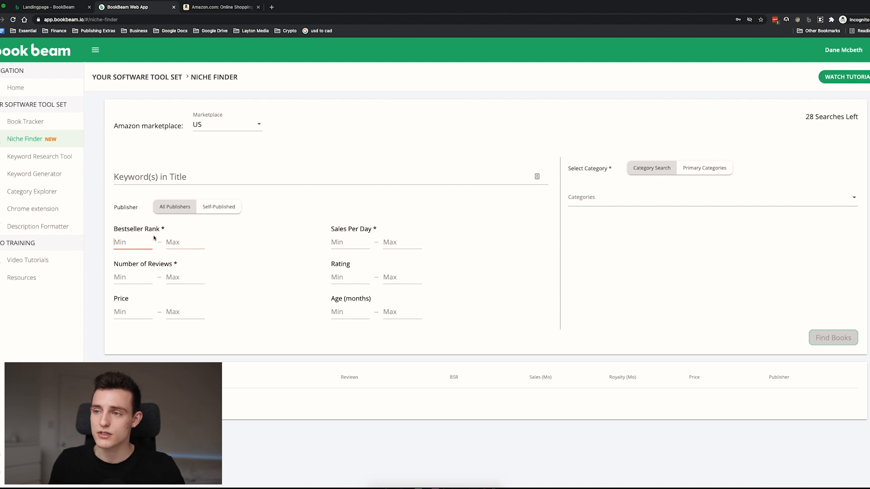
pyautogui.click(174, 243)
pyautogui.click(201, 235)
pyautogui.click(177, 241)
pyautogui.write('50000')
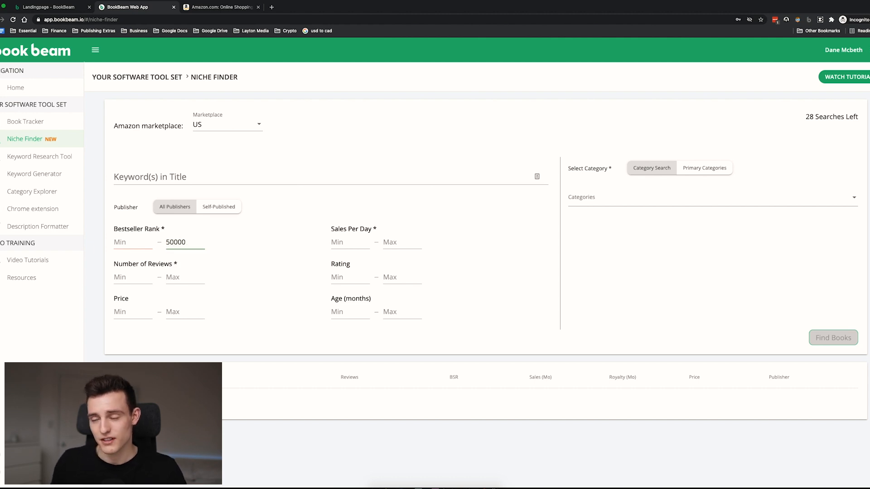
pyautogui.click(130, 240)
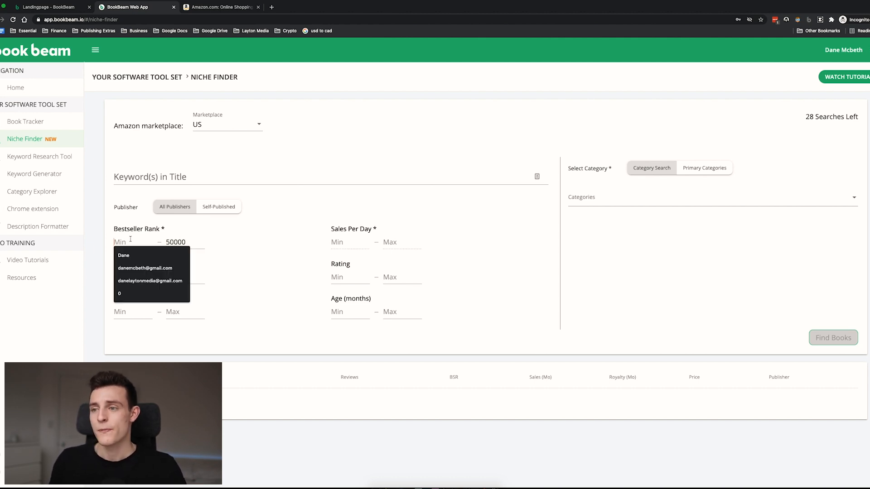
pyautogui.write('5000')
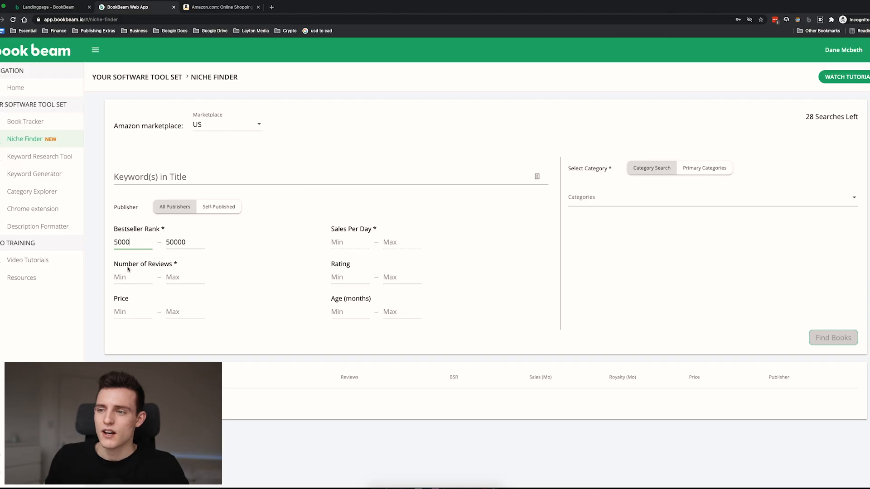
# Step: Set the number of reviews range to 0–100 and the minimum price to 9
pyautogui.click(173, 274)
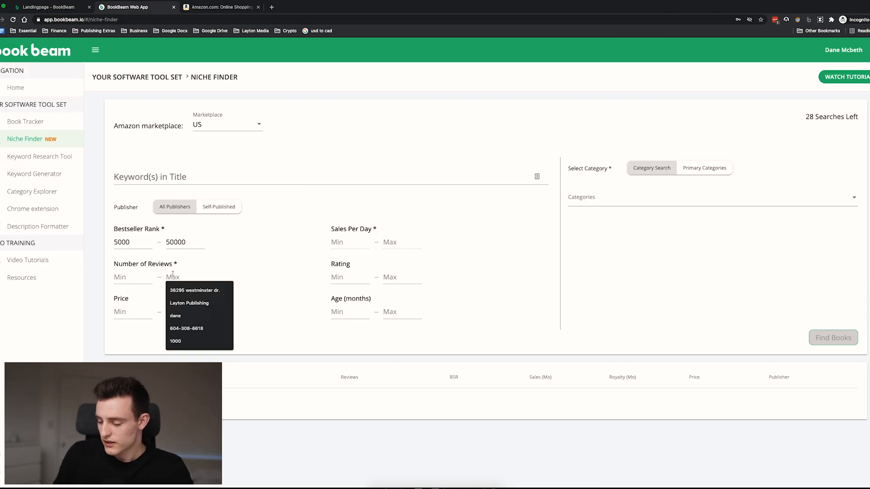
pyautogui.write('100')
pyautogui.click(150, 277)
pyautogui.write('0')
pyautogui.click(125, 310)
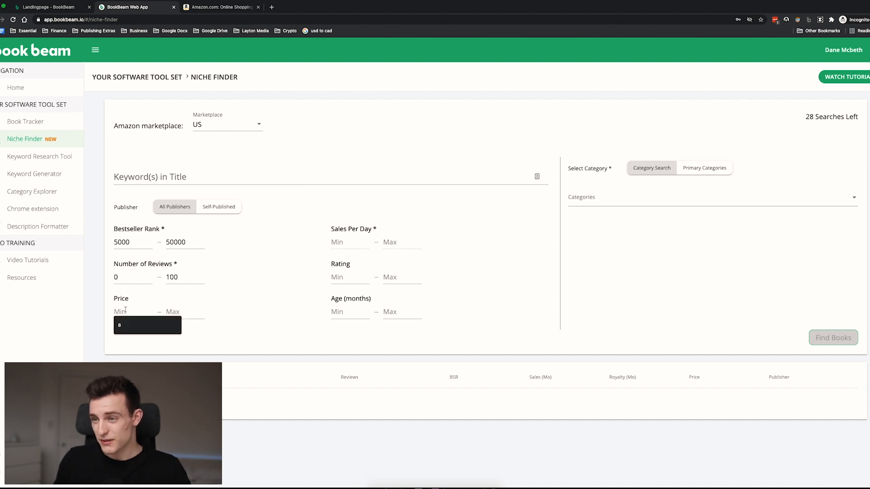
pyautogui.write('9')
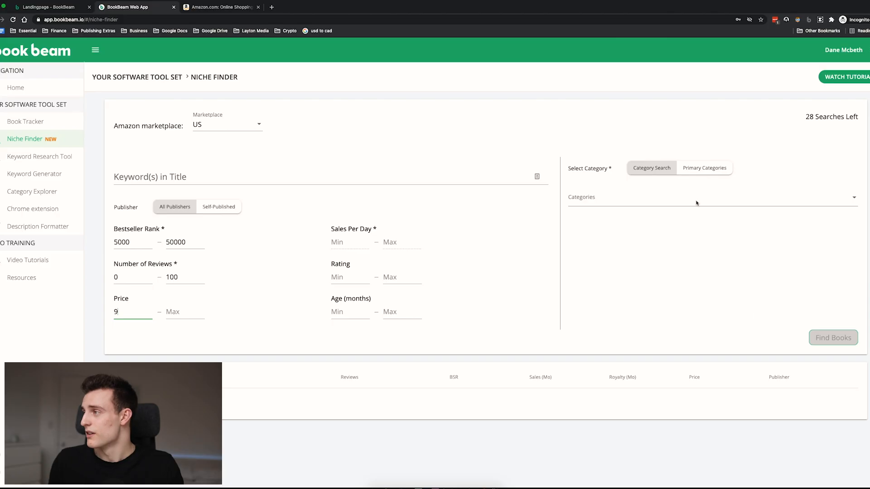
pyautogui.click(712, 168)
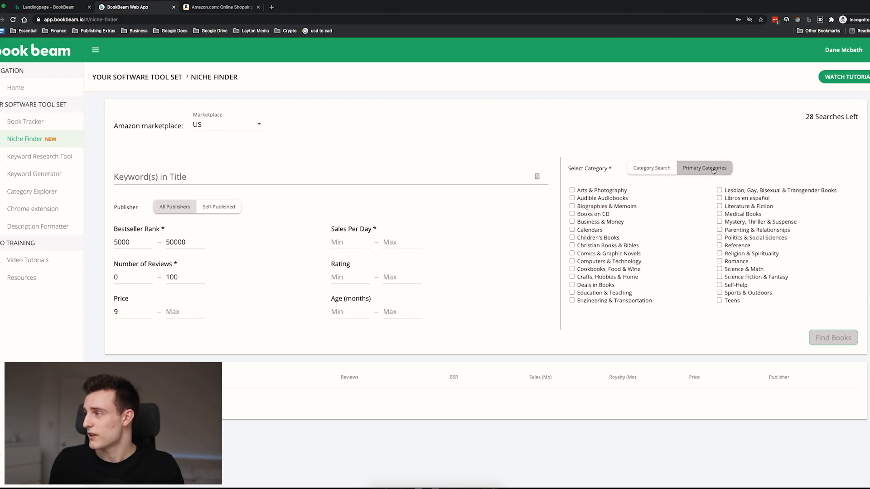
pyautogui.click(638, 167)
pyautogui.click(594, 198)
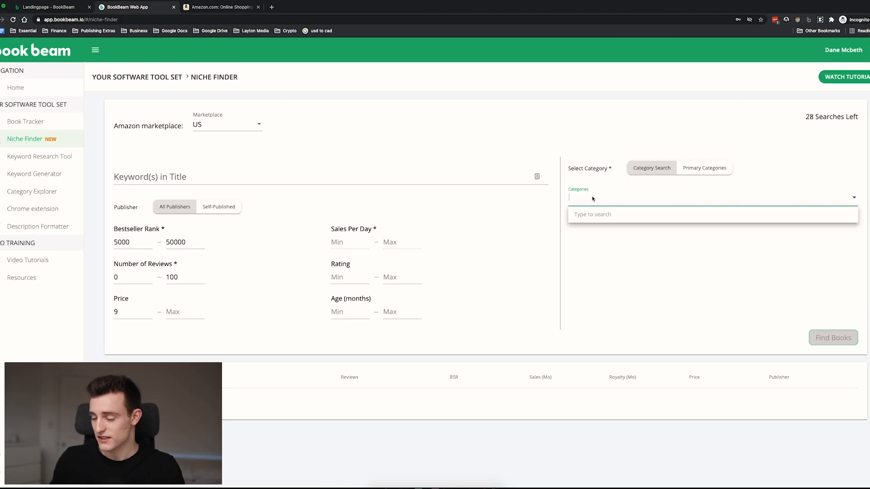
pyautogui.write('hydro')
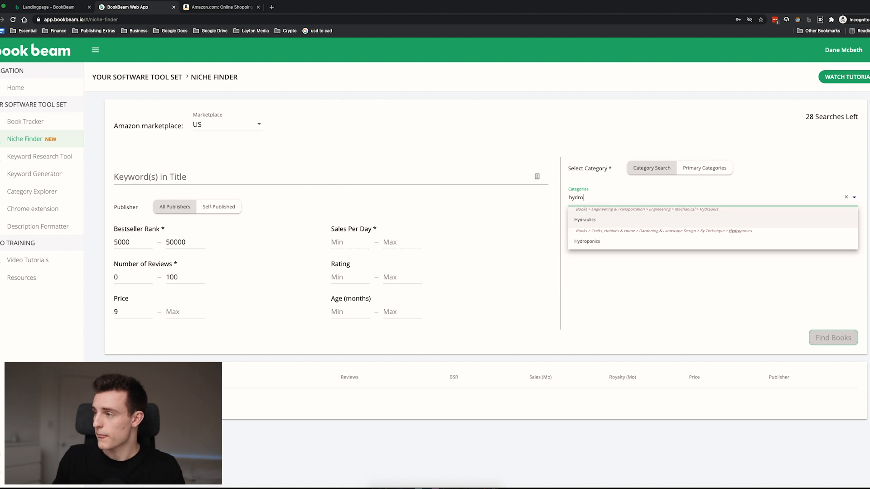
pyautogui.click(644, 259)
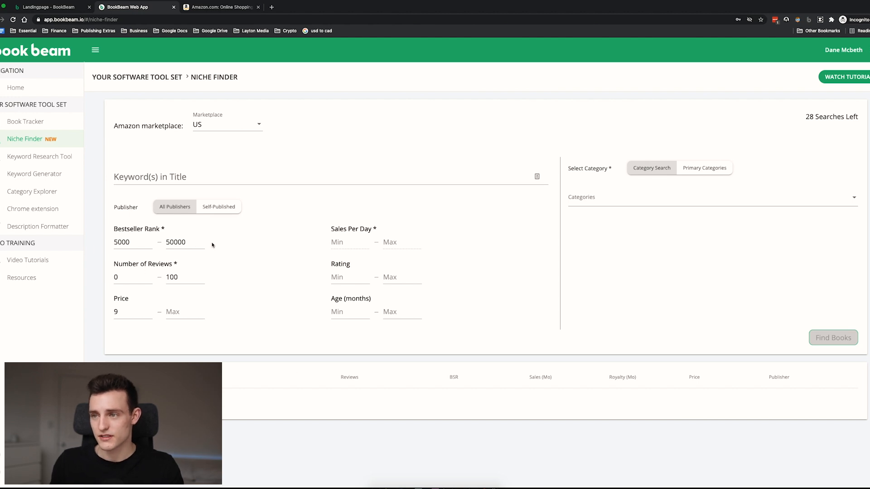
# Step: Choose Crafts, Hobbies & Home from the primary categories and find the matching books
pyautogui.click(688, 170)
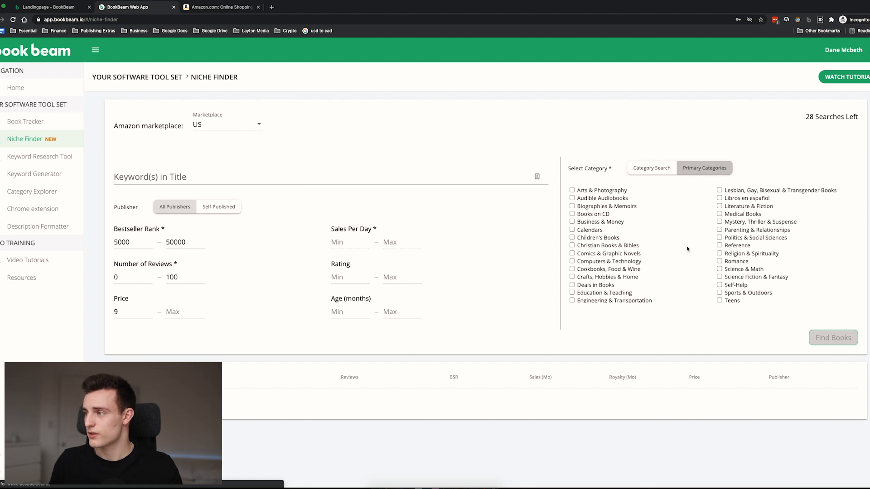
pyautogui.click(572, 277)
pyautogui.click(823, 338)
# Step: Examine the found books' topics, review counts, bestseller ranks and monthly royalties for a niche worth checking on Amazon
pyautogui.scroll(-1, 517, 266)
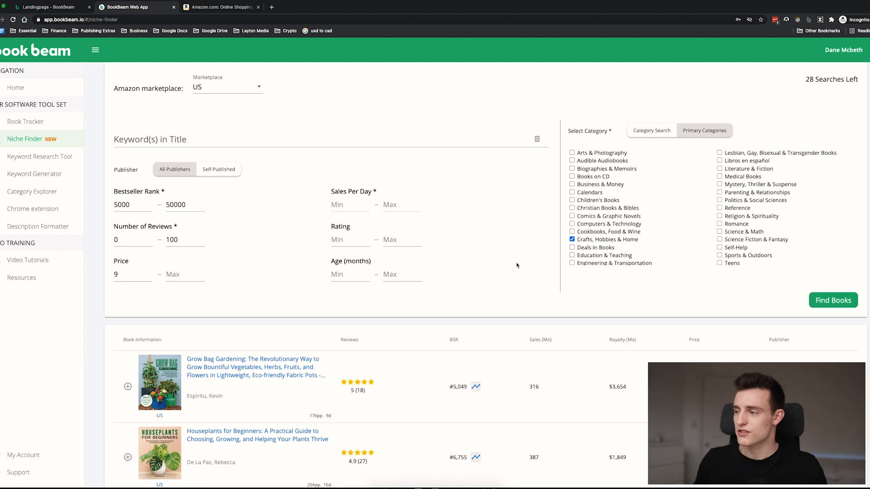
pyautogui.scroll(-2, 517, 265)
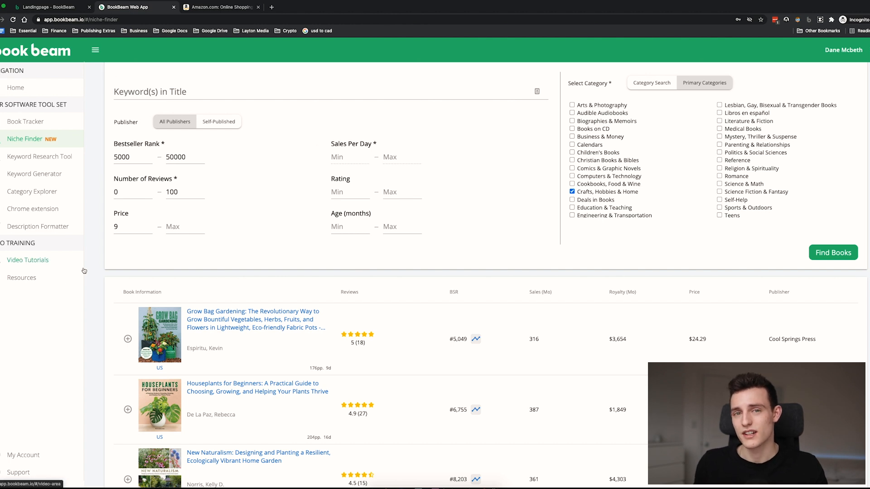
pyautogui.scroll(-1, 202, 253)
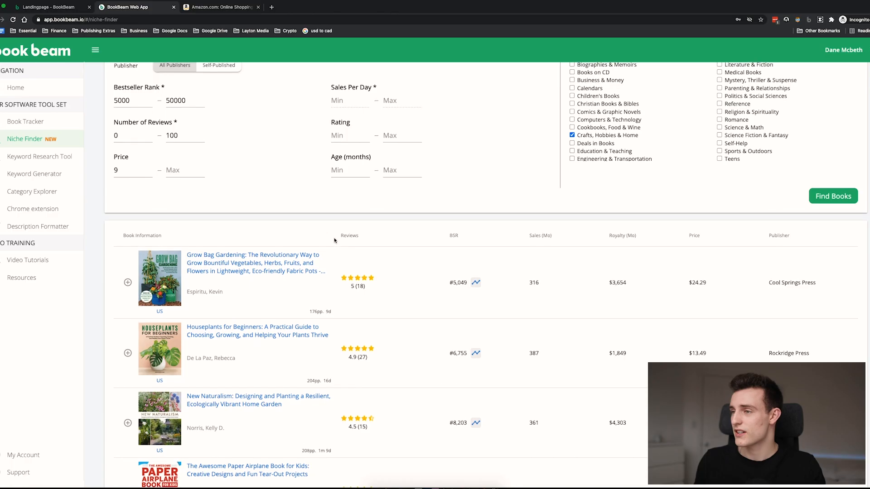
pyautogui.scroll(-2, 185, 226)
pyautogui.scroll(3, 236, 103)
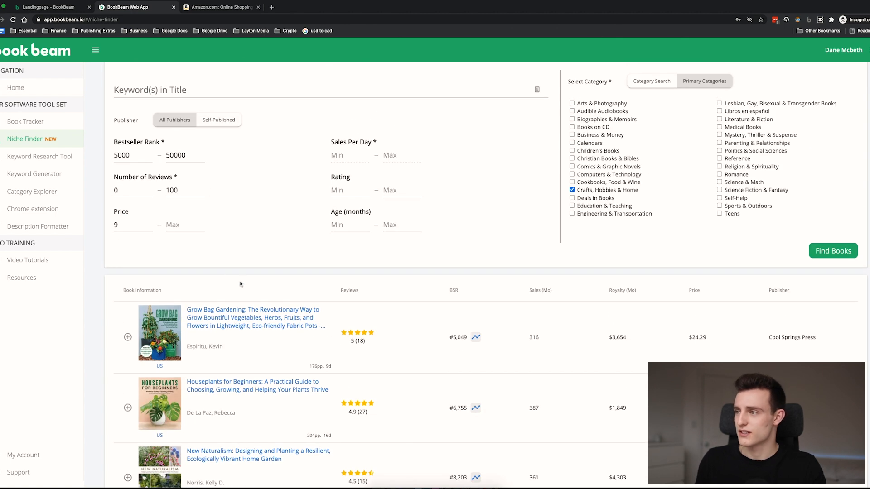
pyautogui.scroll(-5, 241, 285)
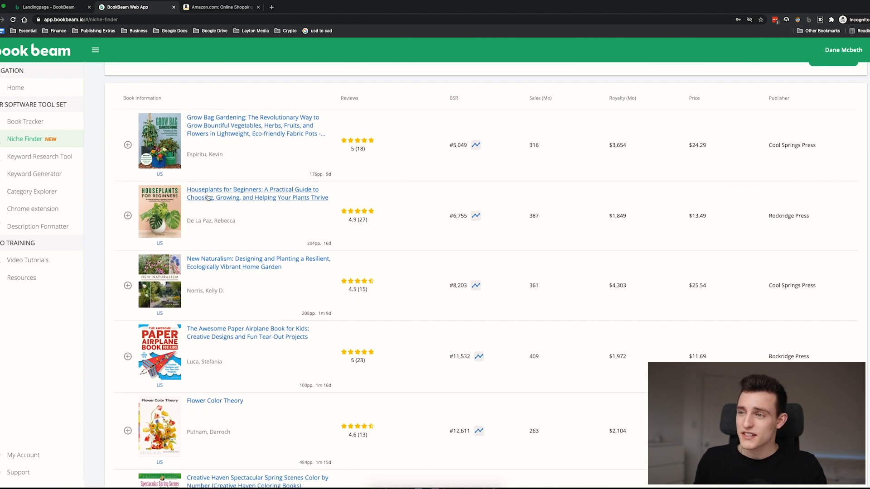
pyautogui.scroll(-1, 217, 186)
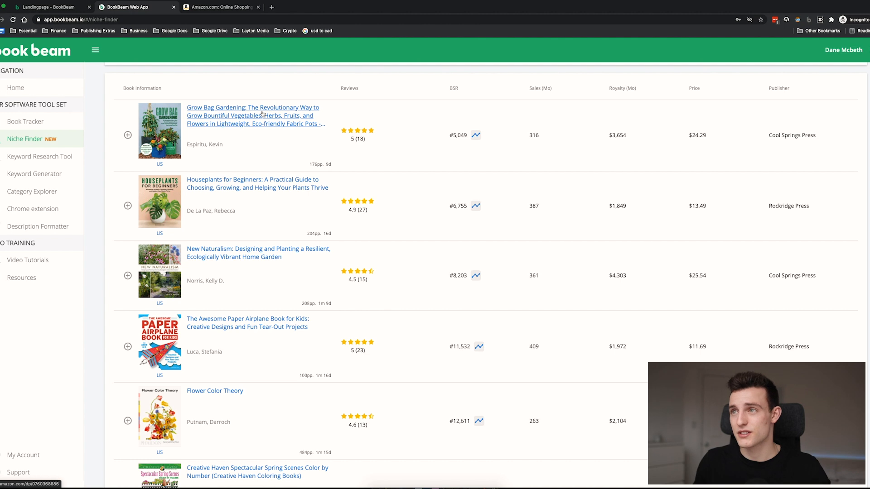
pyautogui.click(226, 7)
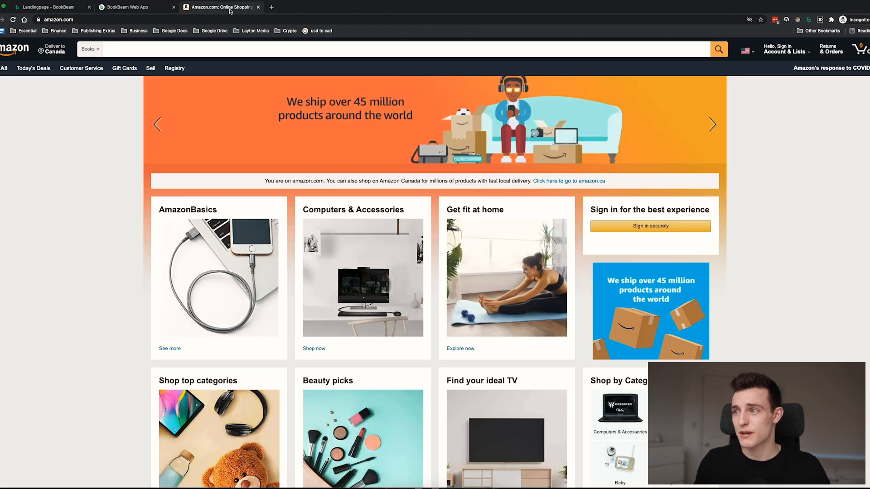
pyautogui.click(128, 6)
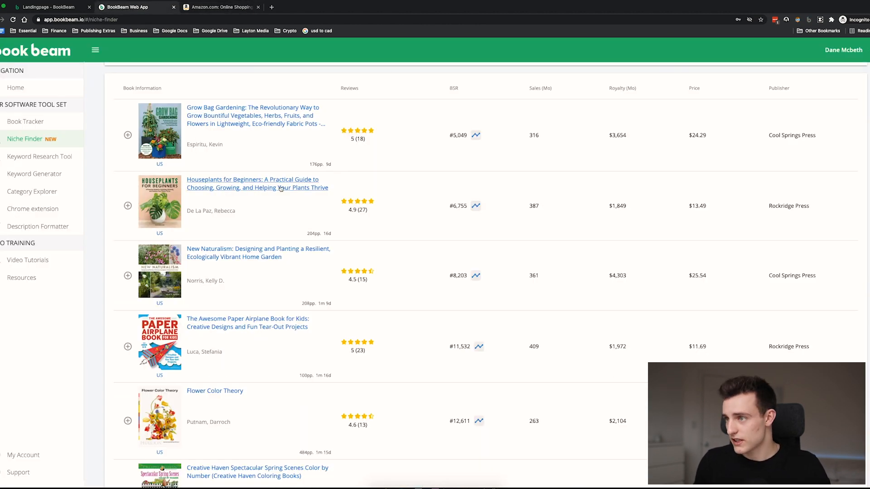
pyautogui.scroll(3, 220, 142)
pyautogui.scroll(-3, 167, 234)
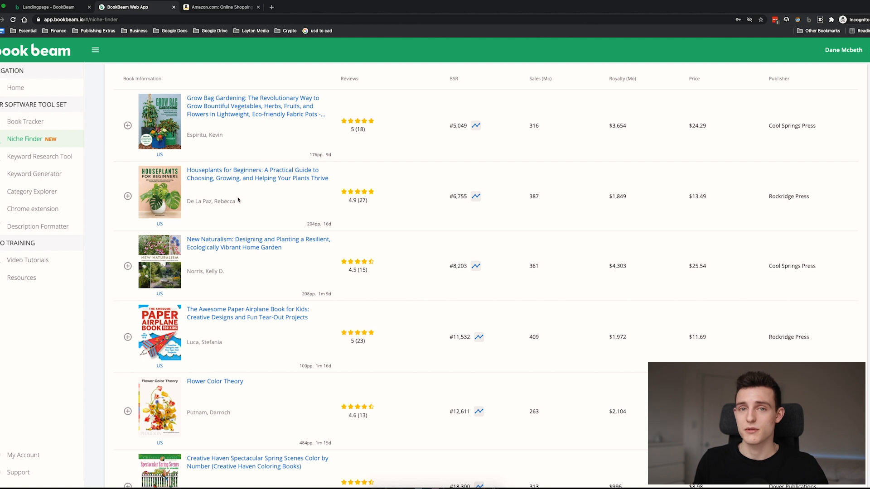
pyautogui.scroll(-5, 247, 258)
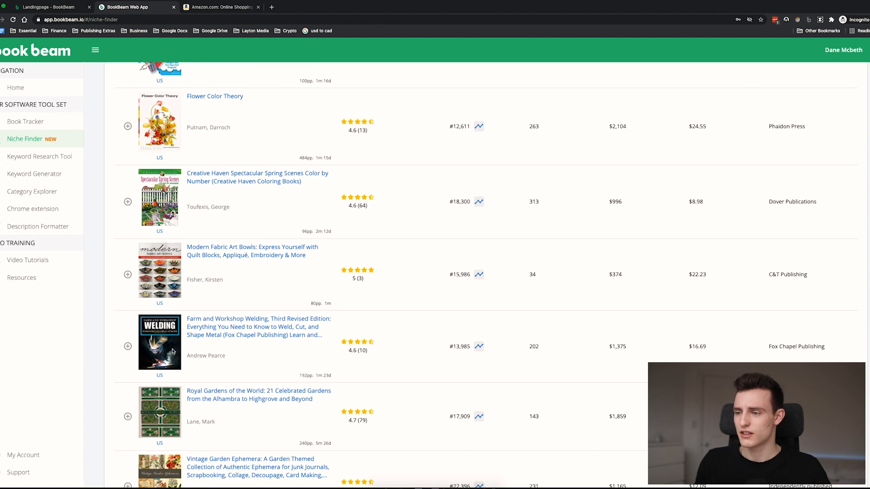
pyautogui.scroll(-2, 173, 395)
pyautogui.scroll(15, 174, 396)
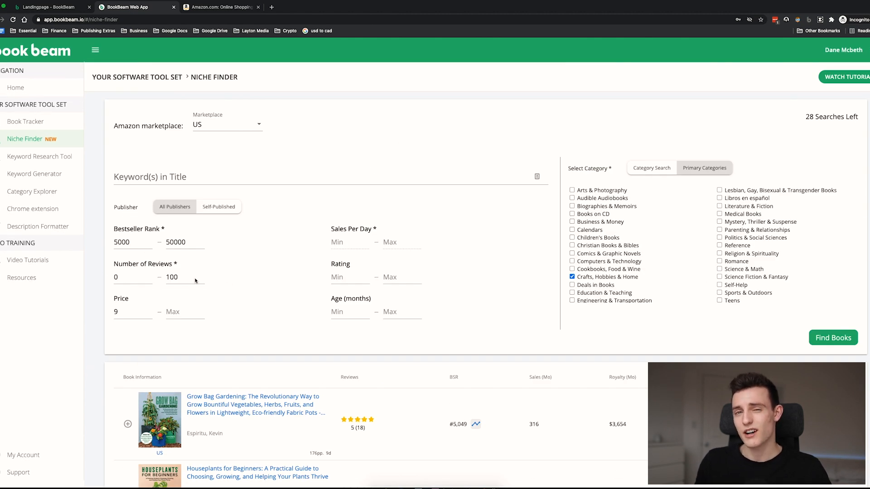
pyautogui.scroll(-2, 168, 350)
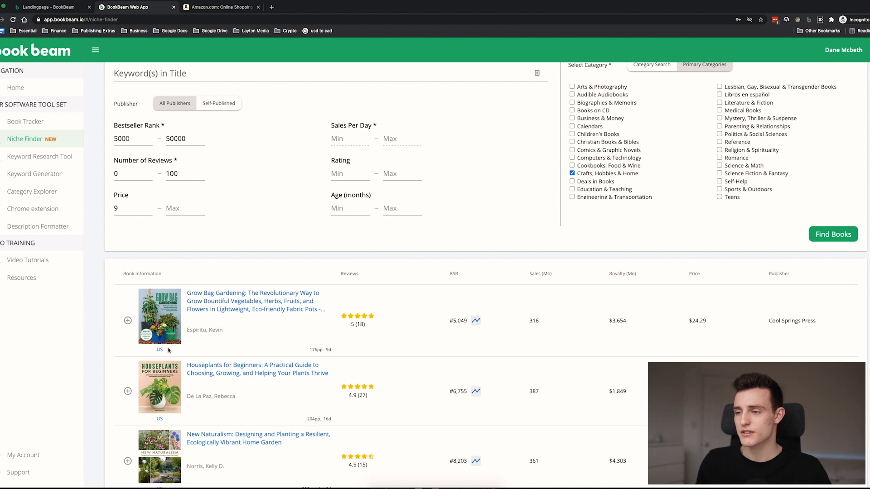
# Step: Switch to Amazon, search Books for the suggested phrase "houseplants for beginners" and look through the results
pyautogui.click(216, 10)
pyautogui.click(130, 49)
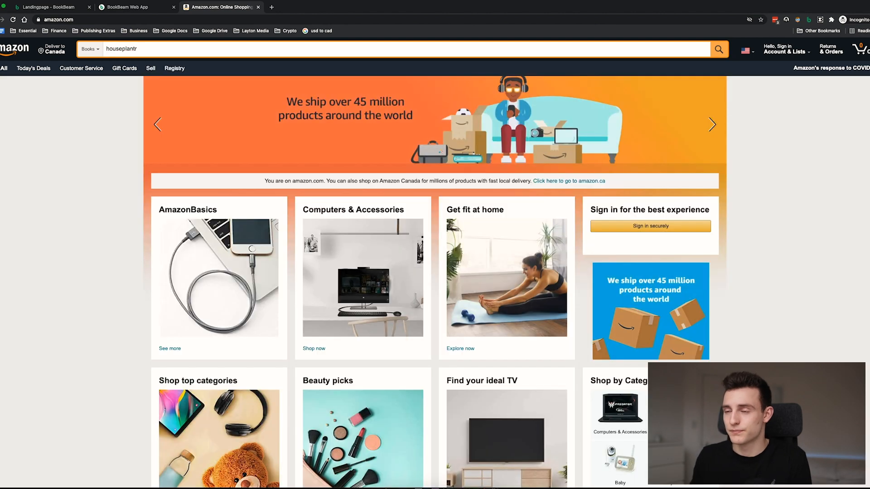
pyautogui.press('BackSpace')
pyautogui.press('BackSpace')
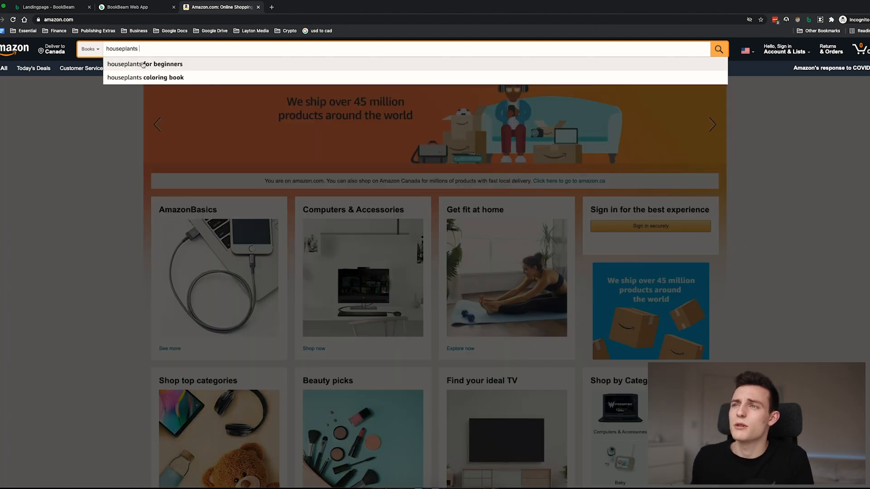
pyautogui.click(151, 66)
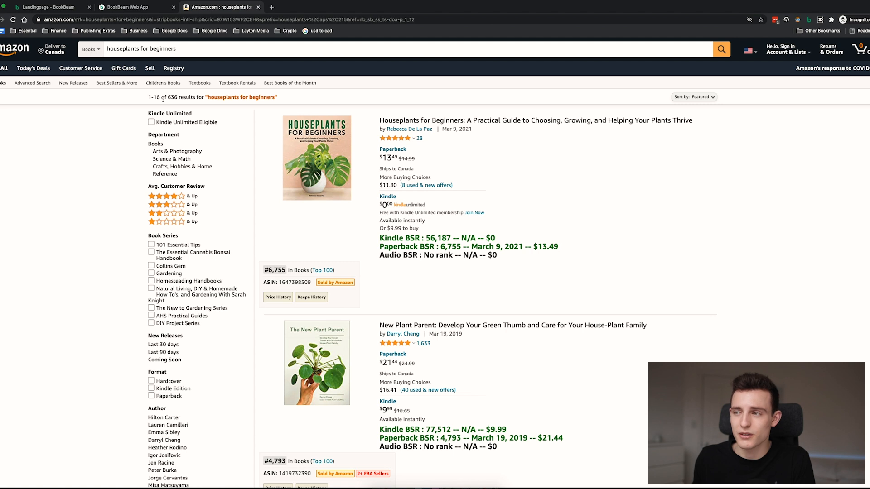
pyautogui.scroll(-8, 389, 225)
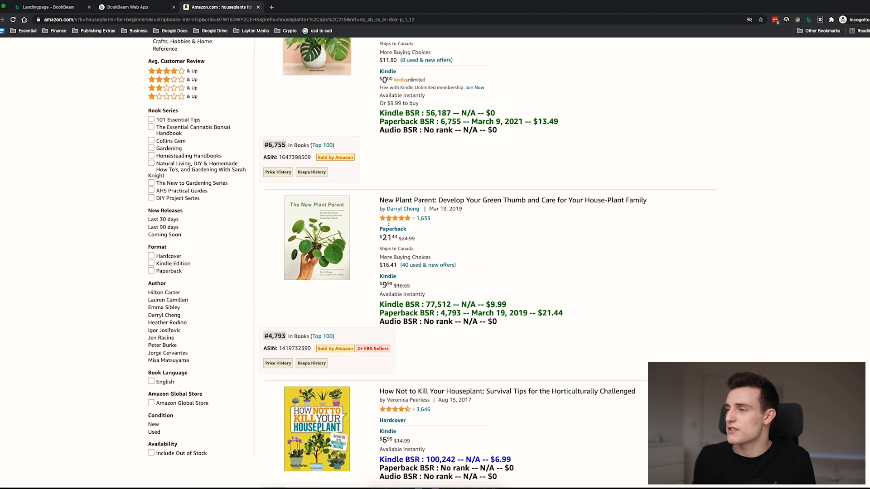
# Step: Look through the remaining "houseplants for beginners" results on Amazon and analyze the results page with the BookBeam extension
pyautogui.scroll(-14, 388, 225)
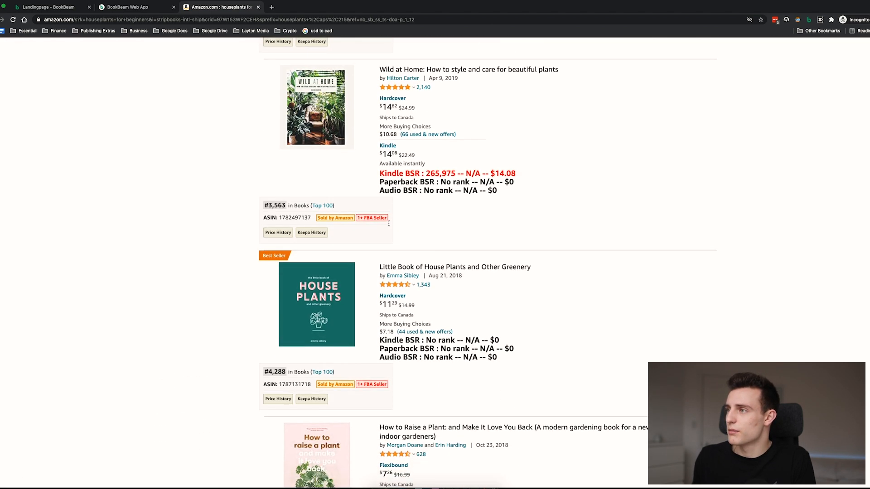
pyautogui.scroll(-14, 389, 226)
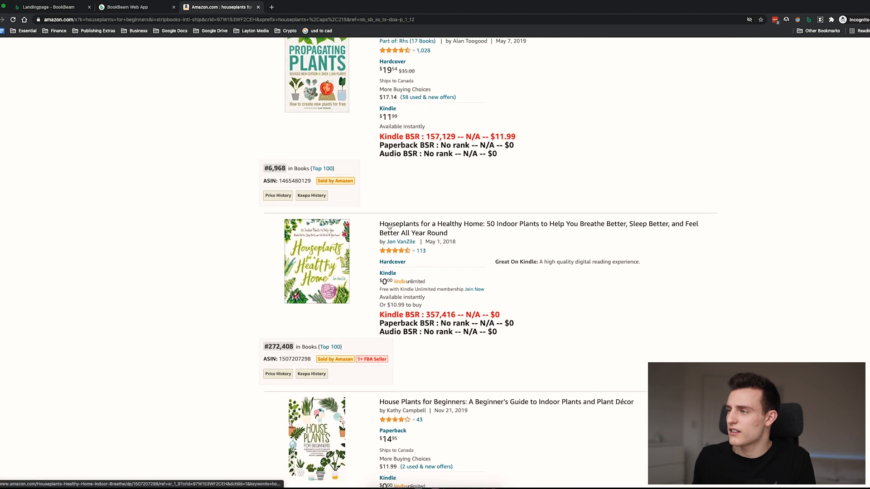
pyautogui.scroll(-14, 388, 225)
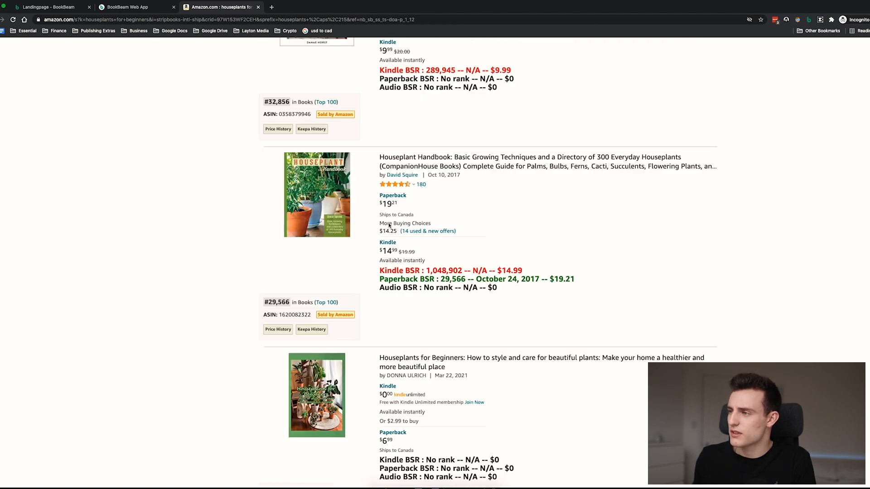
pyautogui.scroll(-14, 389, 225)
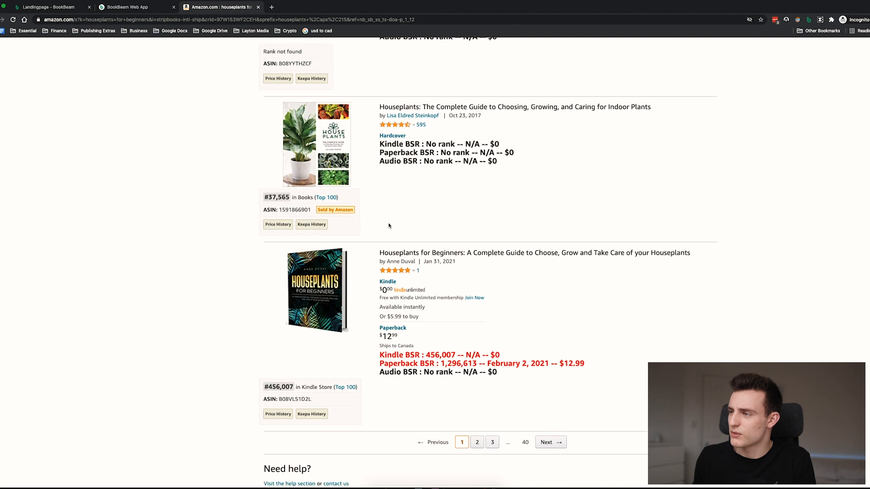
pyautogui.scroll(20, 389, 225)
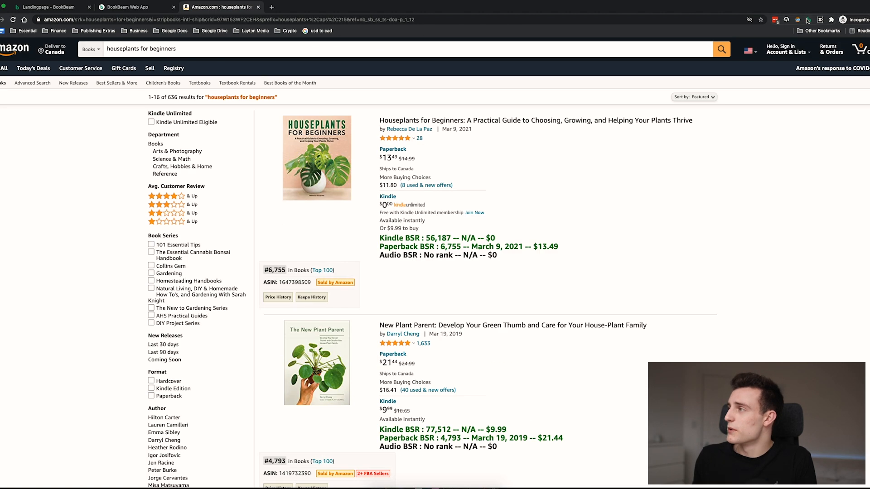
pyautogui.click(806, 20)
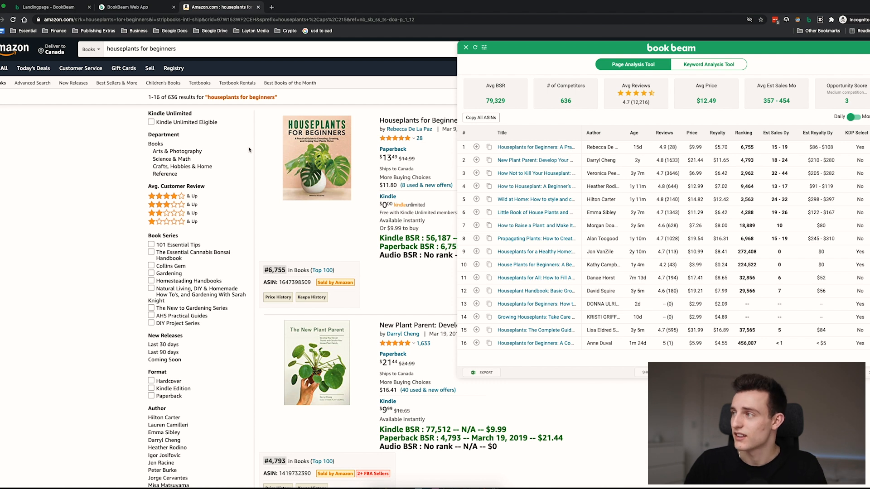
# Step: Check the Niche Finder list in BookBeam for another topic and search Amazon Books for the suggested phrase "grow bag gardening"
pyautogui.click(160, 8)
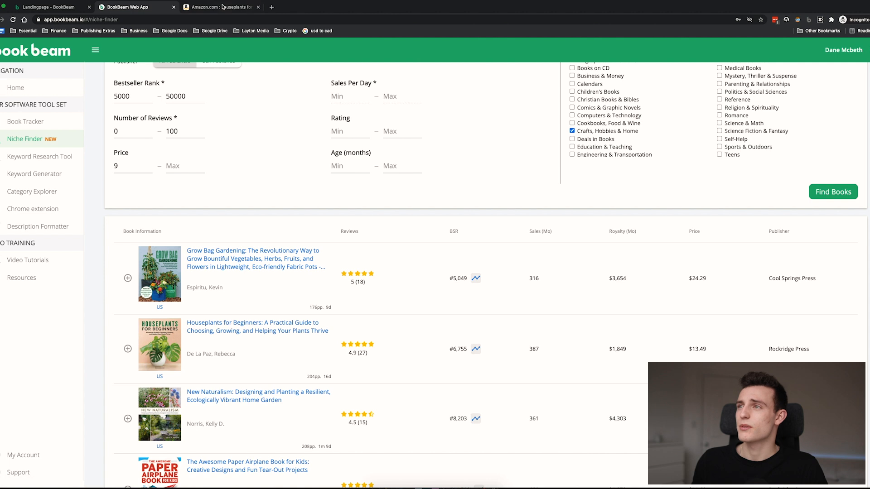
pyautogui.click(221, 7)
pyautogui.click(198, 53)
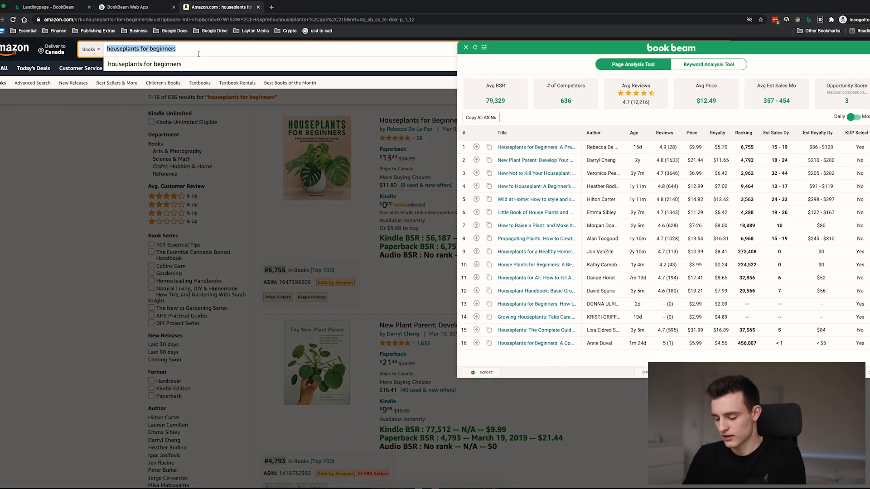
pyautogui.write('growbag')
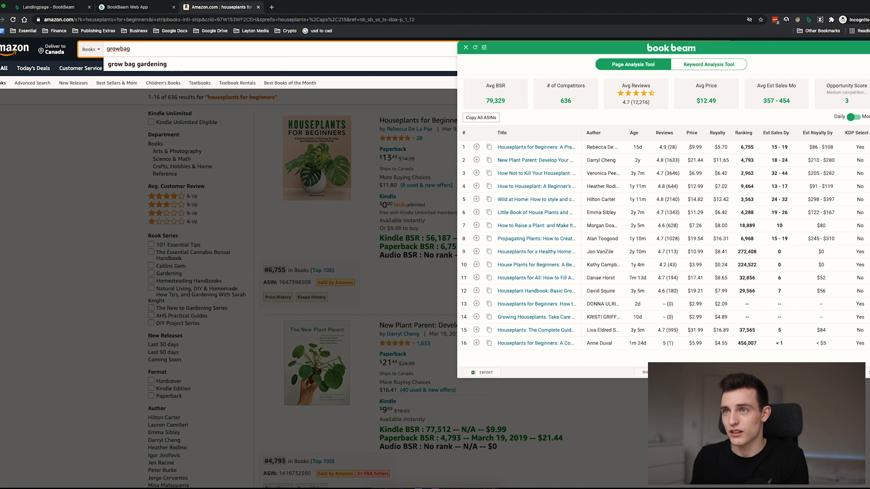
pyautogui.click(130, 63)
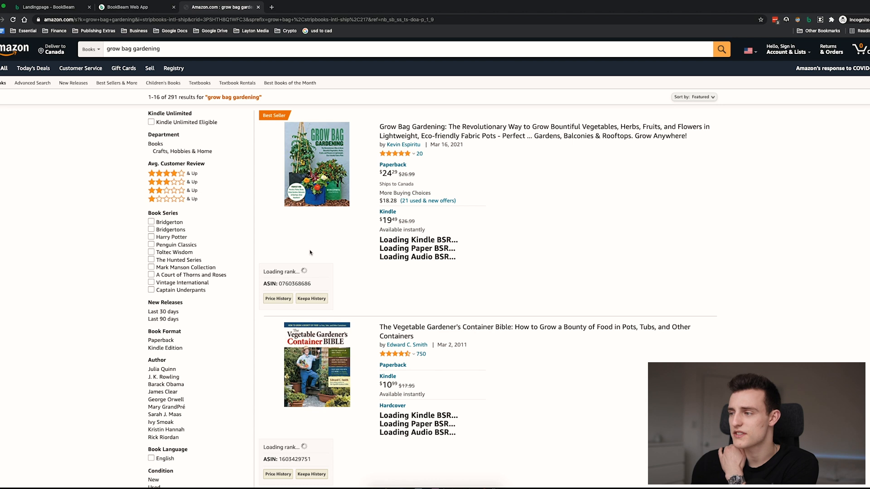
# Step: Examine the grow bag gardening results' bestseller ranks, review counts and relevance, and analyze the page with the BookBeam extension
pyautogui.scroll(-1, 441, 237)
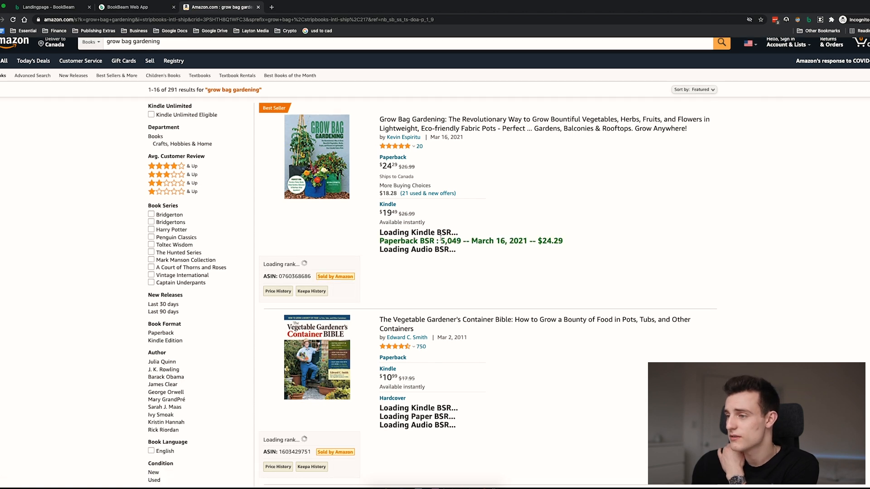
pyautogui.scroll(-12, 440, 237)
pyautogui.scroll(-8, 443, 239)
pyautogui.scroll(-6, 443, 239)
pyautogui.scroll(-8, 443, 239)
pyautogui.scroll(-6, 443, 239)
pyautogui.scroll(1, 330, 72)
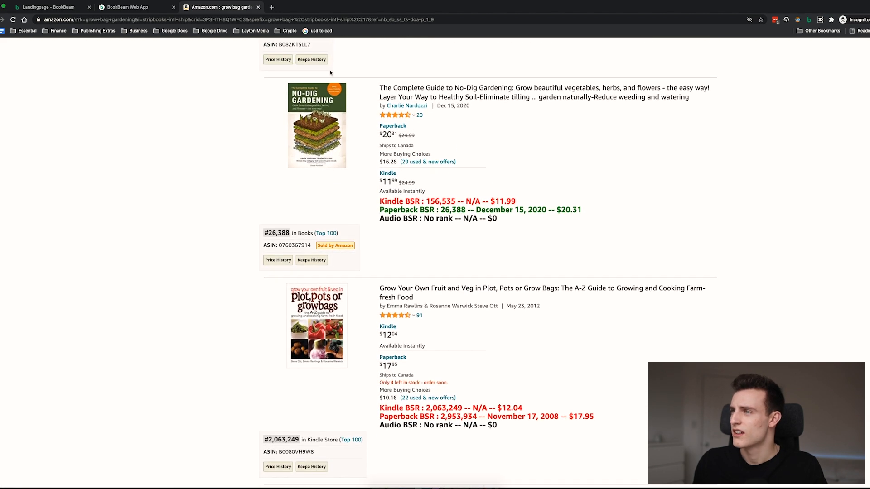
pyautogui.scroll(9, 333, 77)
pyautogui.scroll(-15, 339, 91)
pyautogui.scroll(-6, 353, 162)
pyautogui.scroll(-15, 370, 253)
pyautogui.scroll(20, 370, 253)
pyautogui.scroll(15, 371, 253)
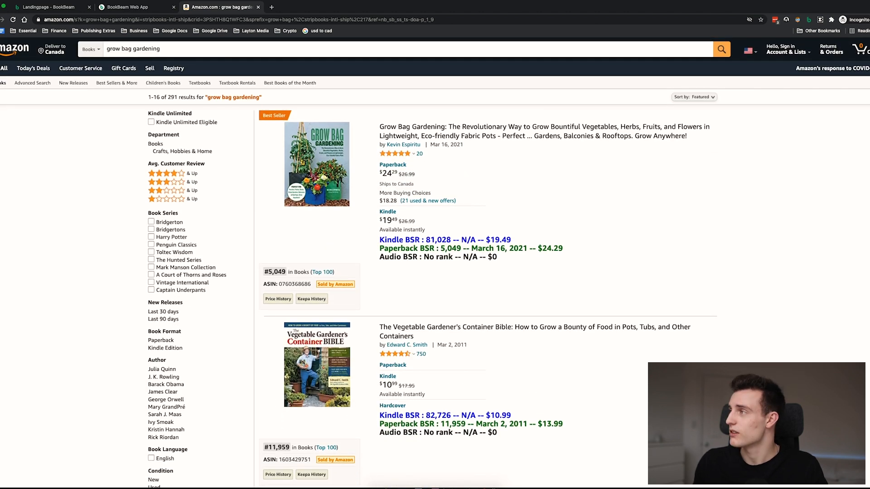
pyautogui.click(808, 20)
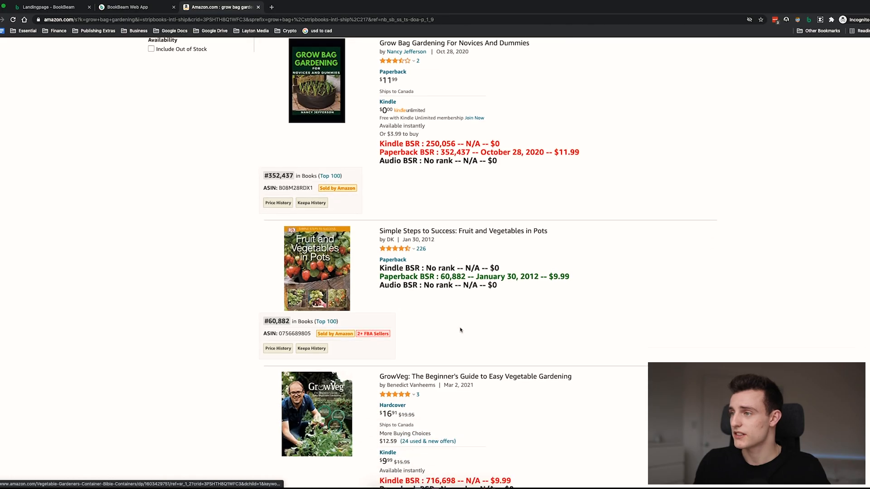
# Step: Look further down the grow bag gardening results for related gardening topics that could be niches of their own
pyautogui.scroll(-10, 460, 330)
pyautogui.scroll(-10, 460, 329)
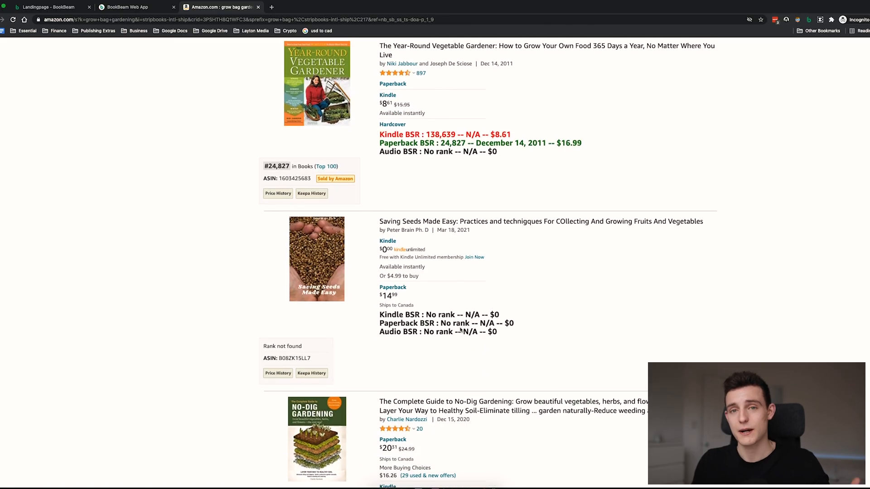
pyautogui.scroll(-8, 452, 413)
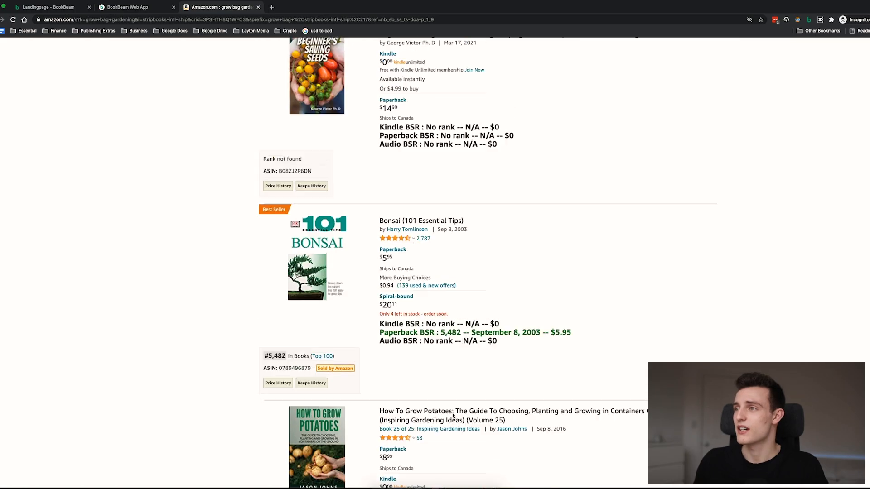
pyautogui.scroll(2, 453, 413)
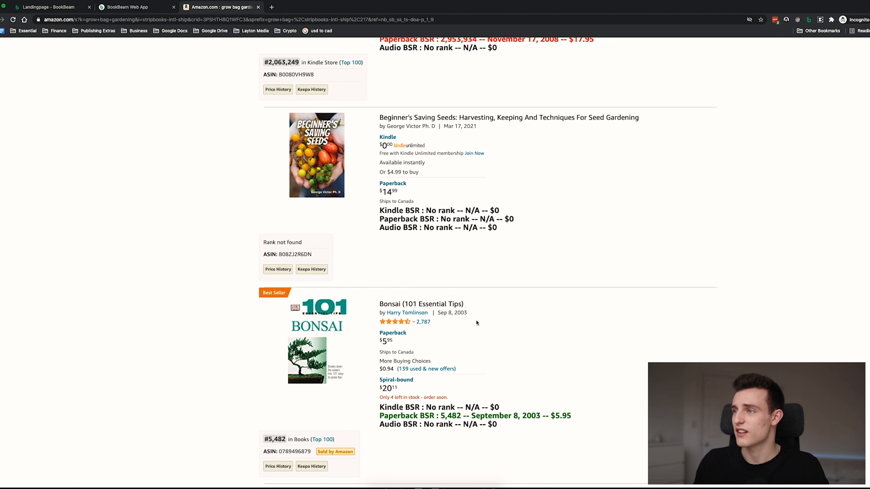
pyautogui.scroll(-4, 524, 341)
pyautogui.scroll(-3, 498, 343)
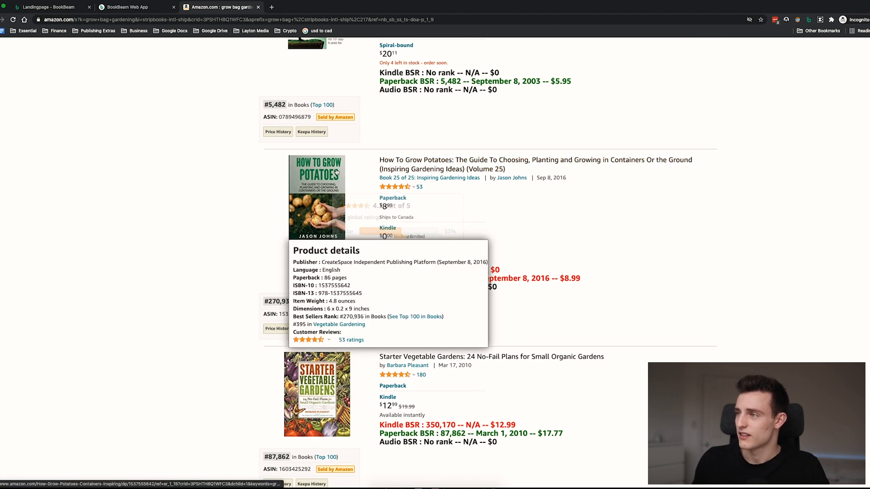
pyautogui.scroll(10, 413, 164)
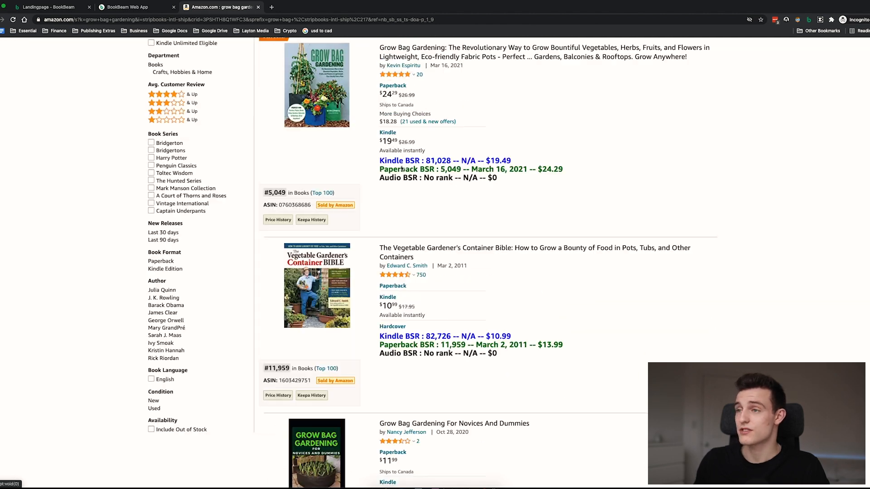
# Step: Search Amazon Books for "how to grow potatoes"
pyautogui.tripleClick(124, 48)
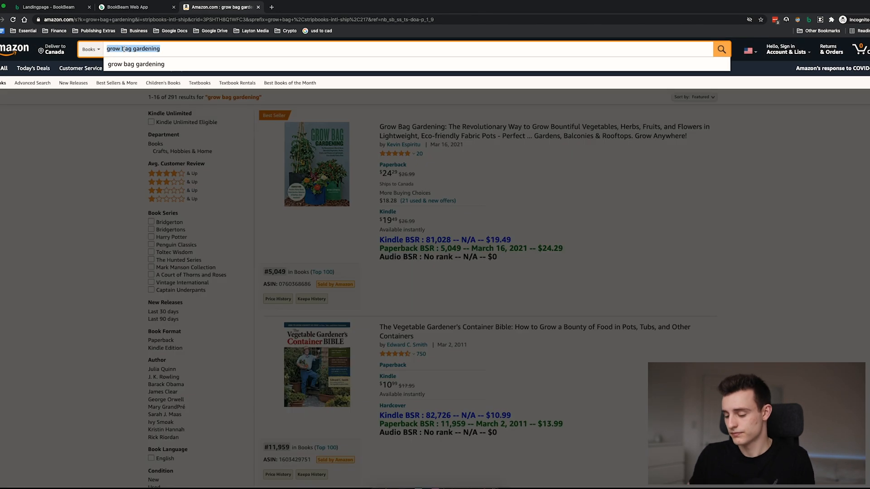
pyautogui.write('how to grow potatoes')
pyautogui.press('Return')
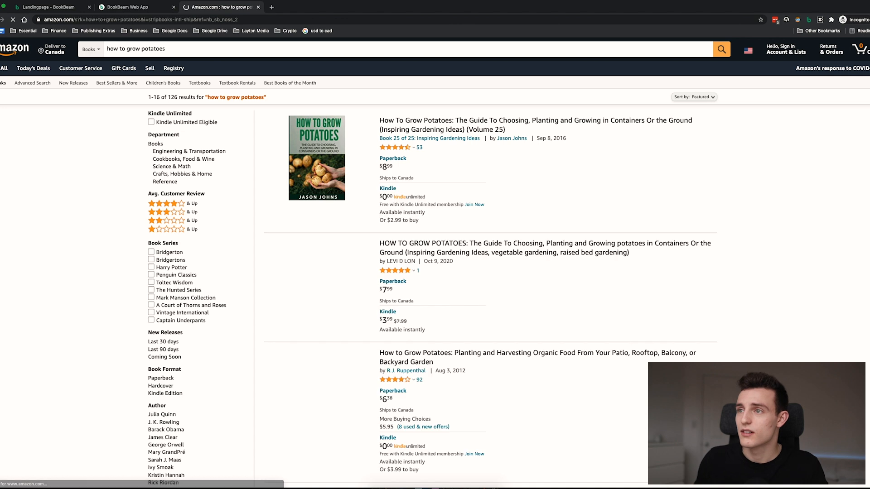
# Step: Examine the potato-growing results' ranks and reviews, check BookBeam's page analysis of them and close it
pyautogui.scroll(-10, 330, 214)
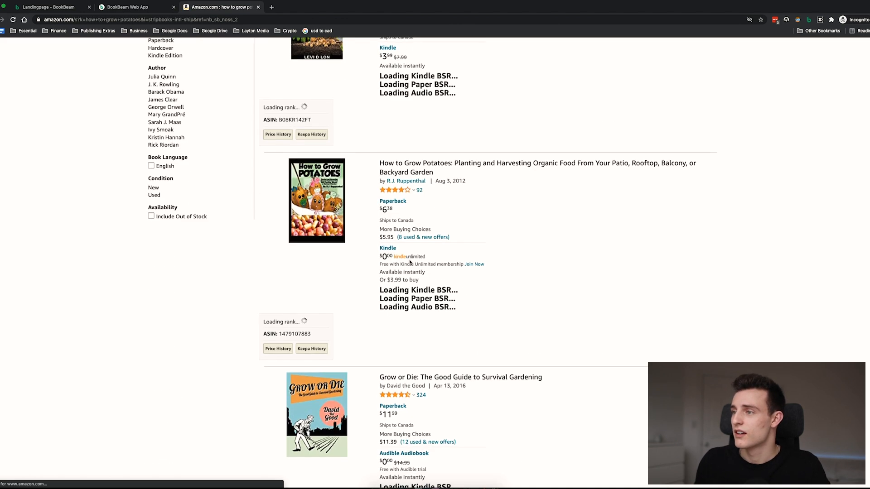
pyautogui.scroll(-13, 410, 262)
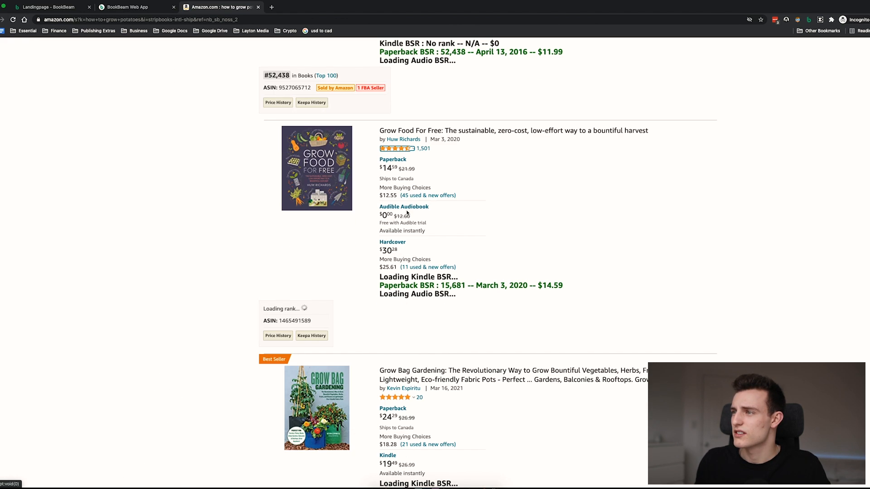
pyautogui.scroll(-3, 406, 212)
pyautogui.scroll(3, 344, 233)
pyautogui.scroll(-9, 342, 234)
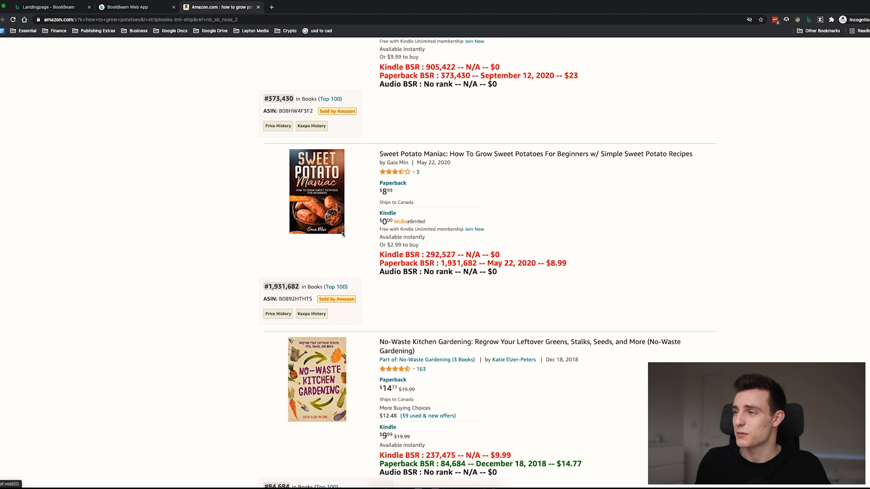
pyautogui.scroll(20, 342, 234)
pyautogui.scroll(2, 343, 234)
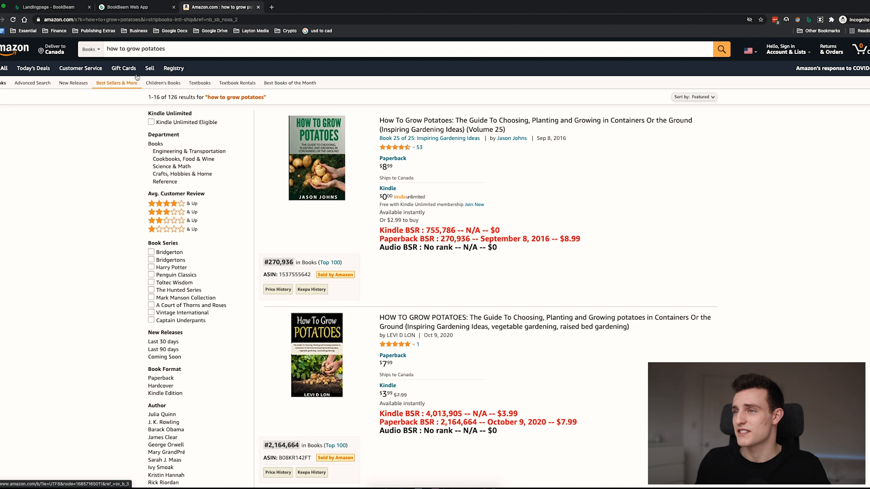
pyautogui.click(813, 20)
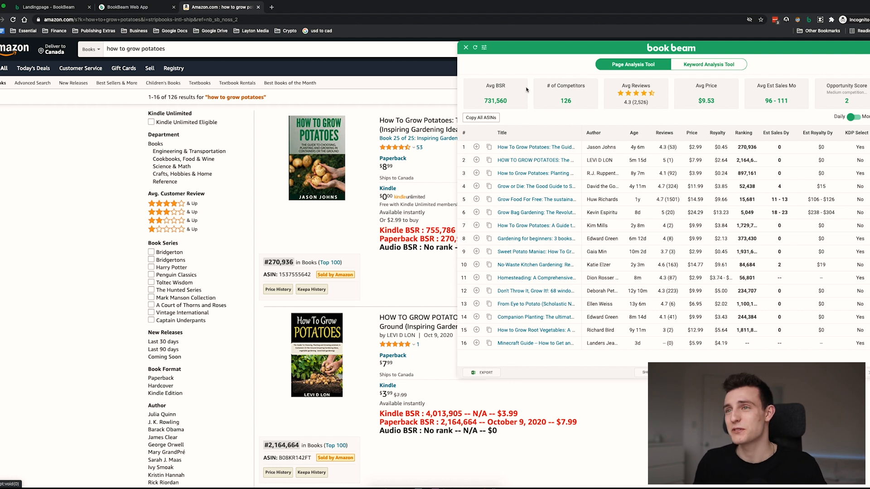
pyautogui.click(466, 48)
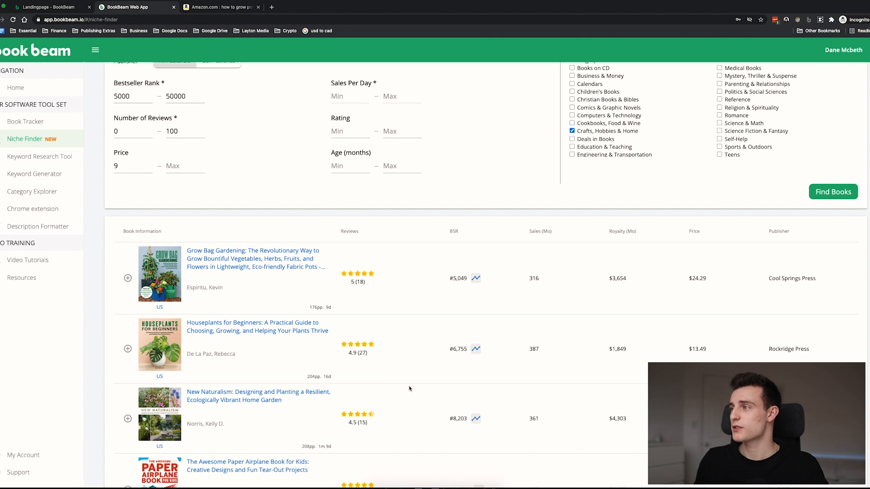
# Step: Return to BookBeam's Niche Finder, replace the Crafts, Hobbies & Home category with Sports & Outdoors and find the matching books
pyautogui.scroll(3, 410, 388)
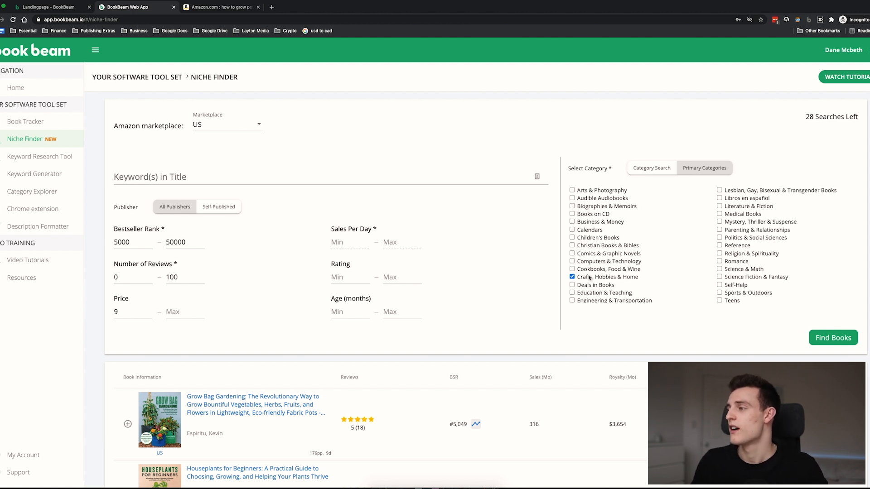
pyautogui.click(572, 277)
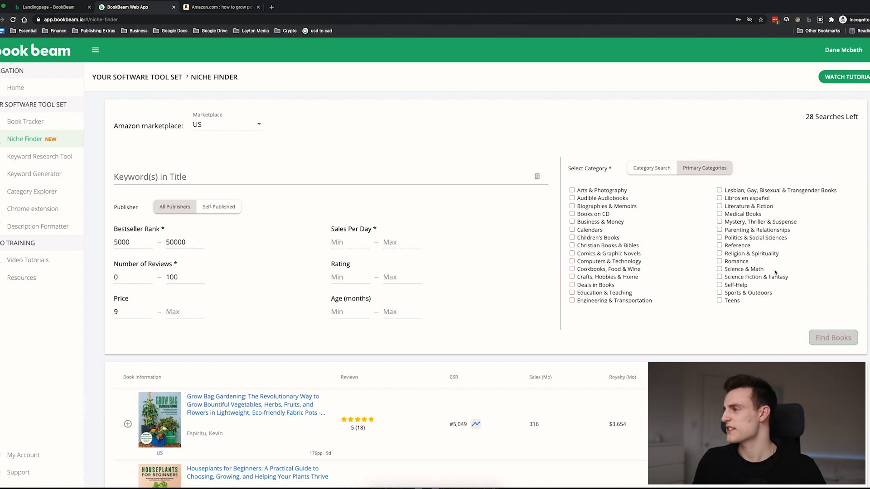
pyautogui.click(720, 292)
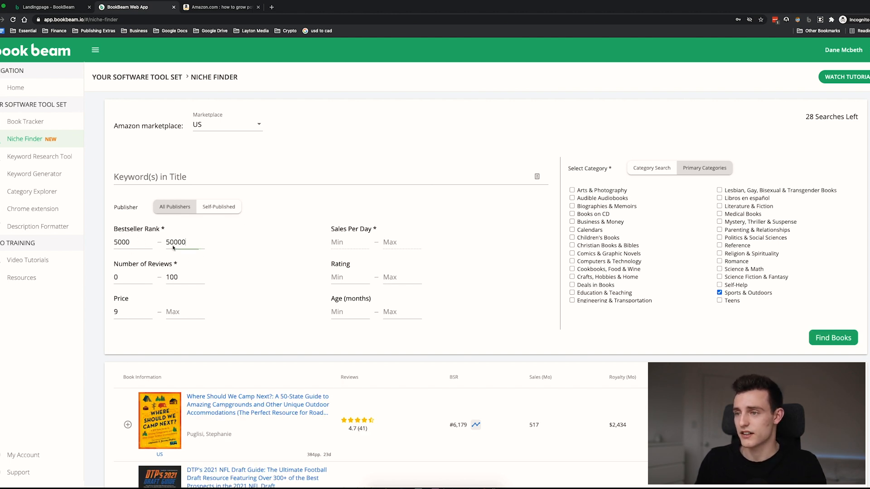
# Step: Set the maximum bestseller rank to 100000 and find the matching books again
pyautogui.write('1000')
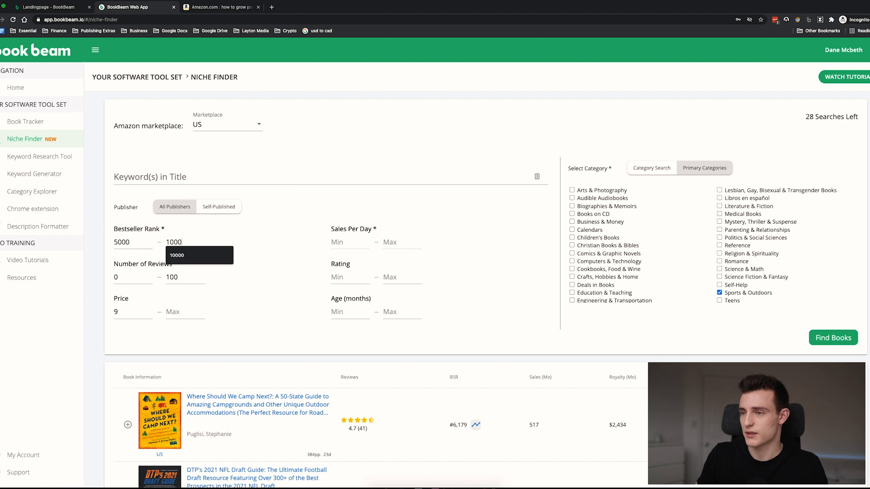
pyautogui.write('00')
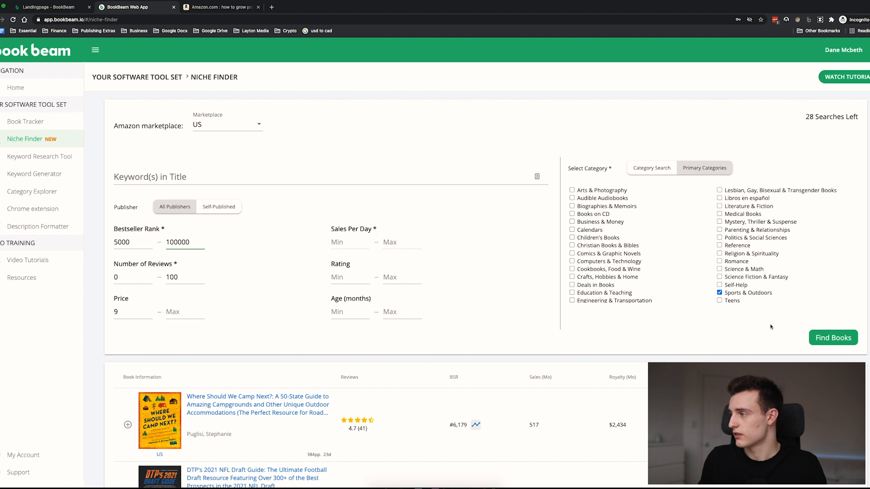
pyautogui.click(822, 344)
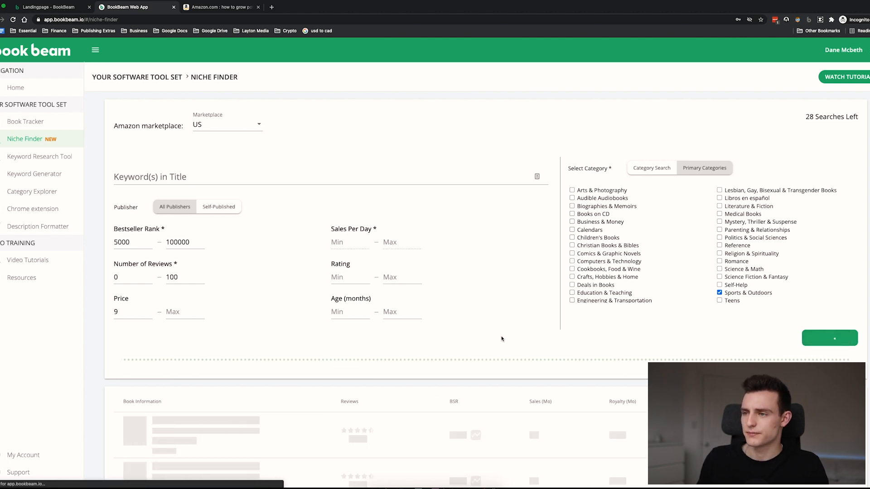
# Step: Examine the found Sports & Outdoors books' topics, review counts, bestseller ranks and monthly royalties for a promising niche
pyautogui.scroll(-5, 501, 339)
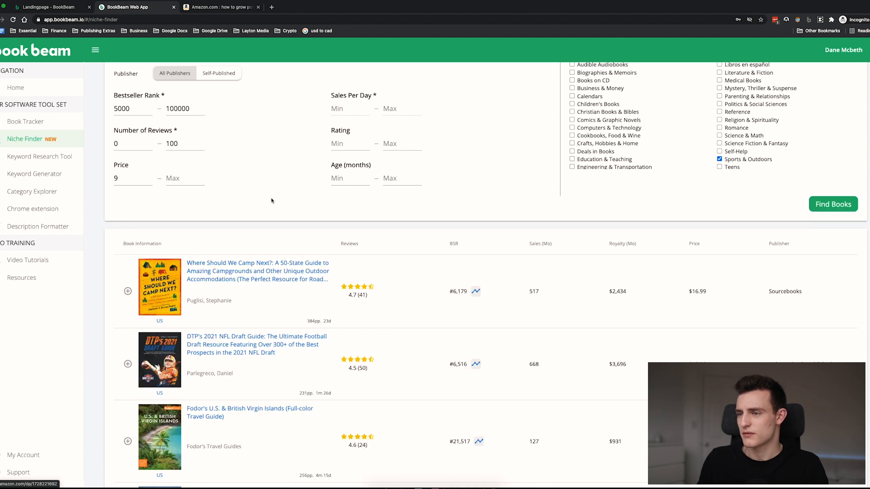
pyautogui.scroll(-3, 271, 197)
pyautogui.scroll(5, 270, 198)
pyautogui.scroll(-2, 268, 329)
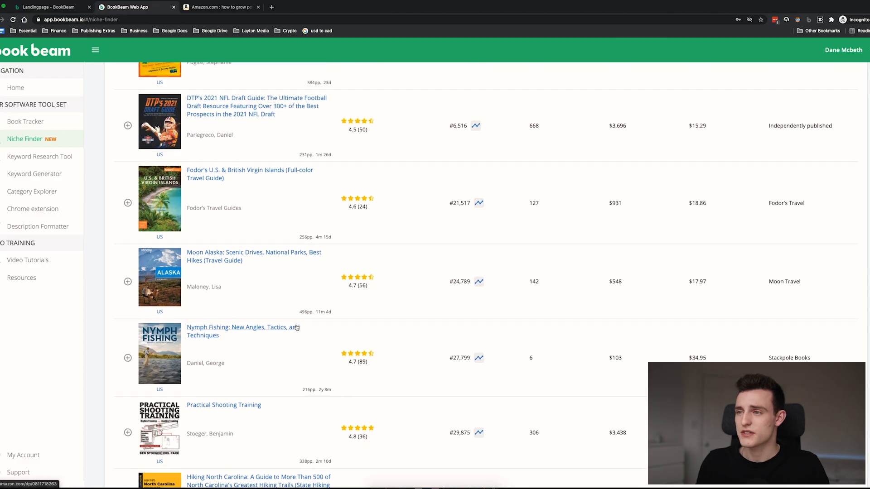
# Step: Switch to Amazon and search its books for the suggested term "practical shooting training"
pyautogui.scroll(5, 271, 272)
pyautogui.scroll(-3, 231, 152)
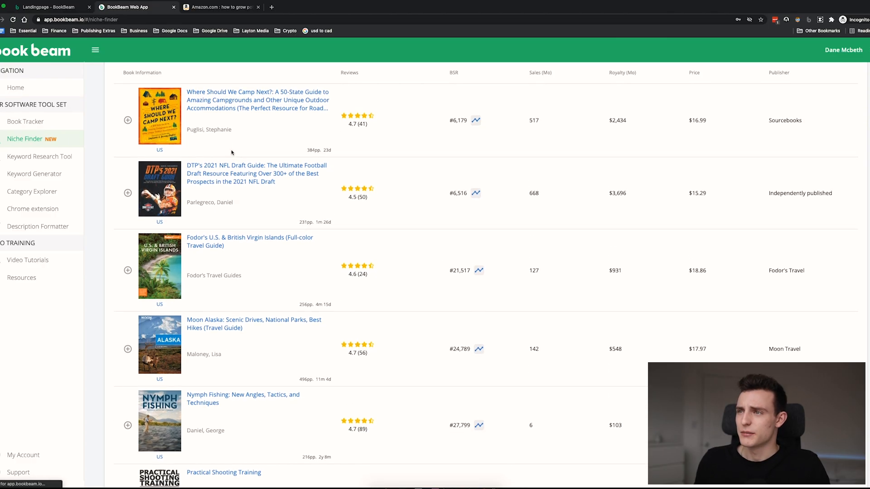
pyautogui.scroll(-8, 225, 141)
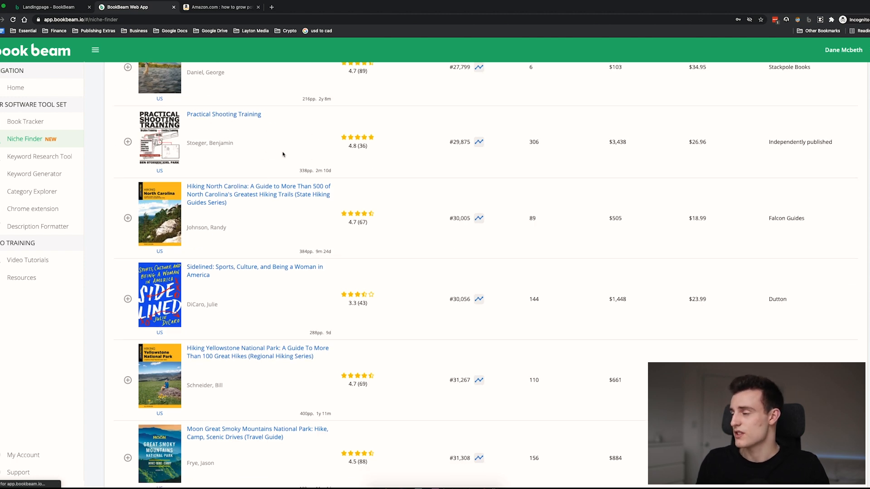
pyautogui.scroll(-2, 269, 138)
pyautogui.scroll(2, 190, 204)
pyautogui.click(219, 8)
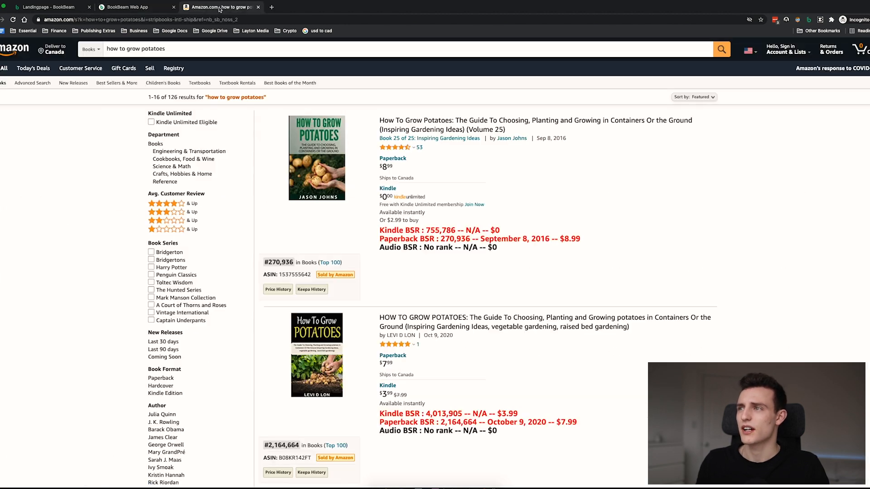
pyautogui.click(248, 55)
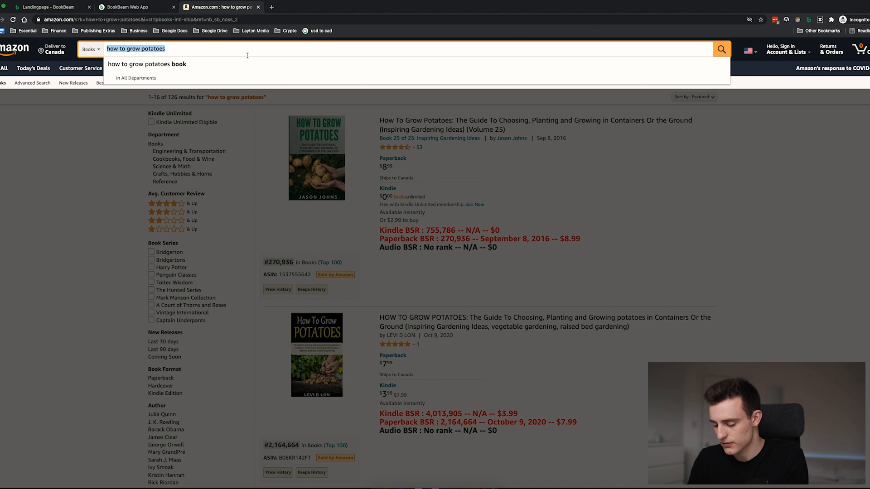
pyautogui.write('practical shooting')
pyautogui.press('Down')
pyautogui.press('Return')
# Step: Look through the practical shooting training results' ranks and review counts, and open BookBeam's page analysis of them
pyautogui.scroll(-8, 307, 318)
pyautogui.scroll(-9, 307, 318)
pyautogui.scroll(3, 307, 318)
pyautogui.scroll(-4, 307, 318)
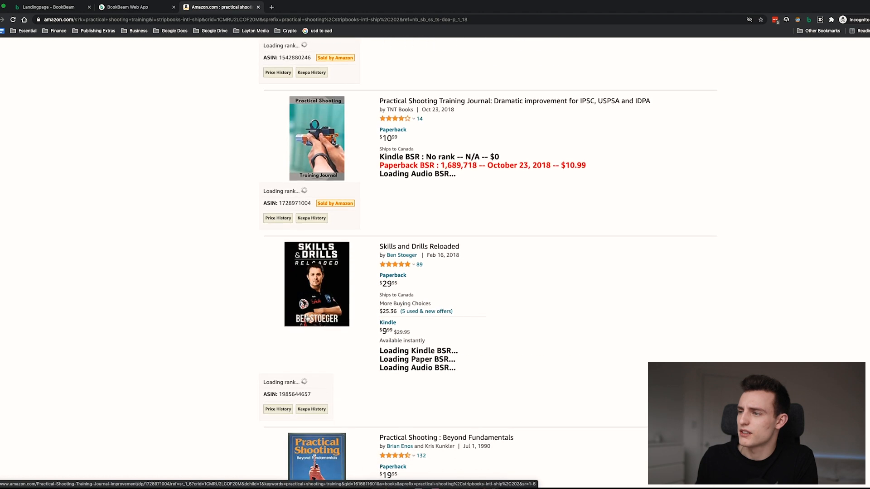
pyautogui.scroll(-2, 372, 141)
pyautogui.scroll(-3, 372, 141)
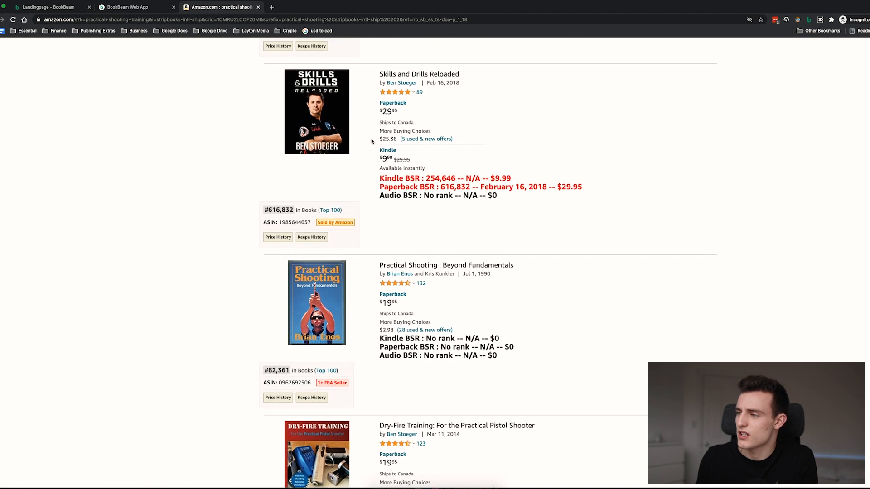
pyautogui.scroll(-10, 366, 305)
pyautogui.scroll(6, 368, 304)
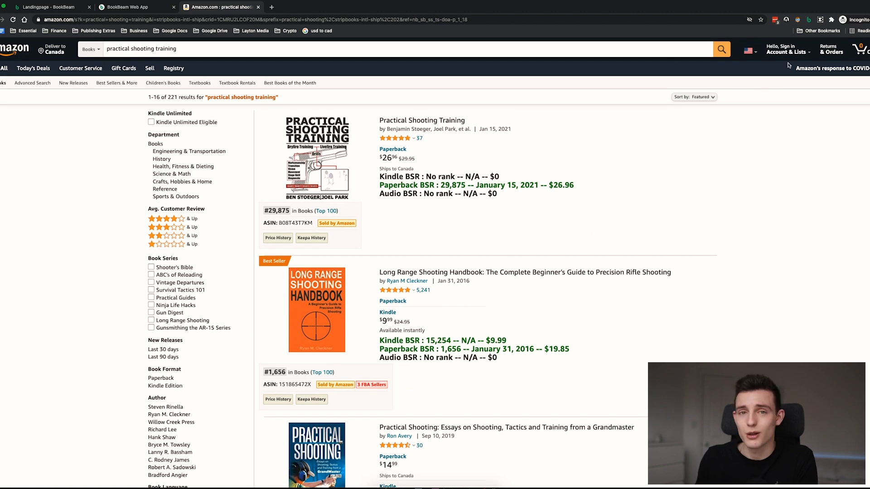
pyautogui.click(807, 22)
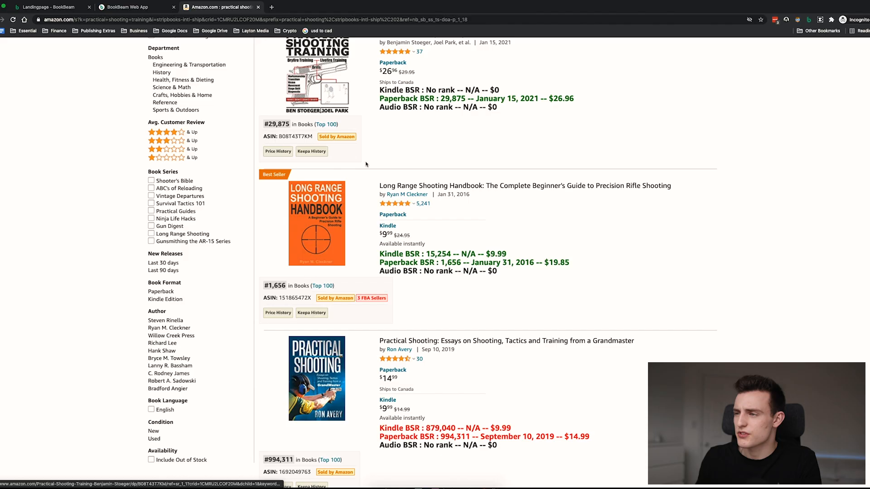
# Step: Compare the shooting training books one by one by bestseller rank, price, publication date and number of reviews
pyautogui.scroll(3, 262, 218)
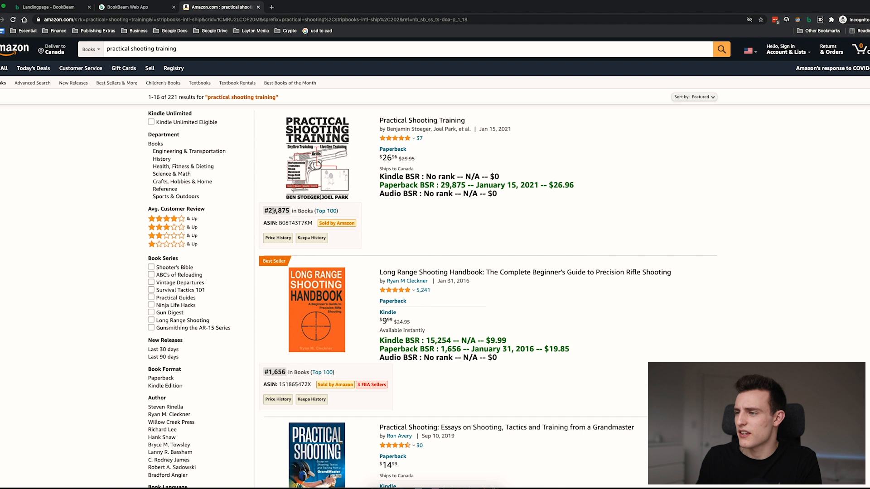
pyautogui.scroll(-3, 349, 266)
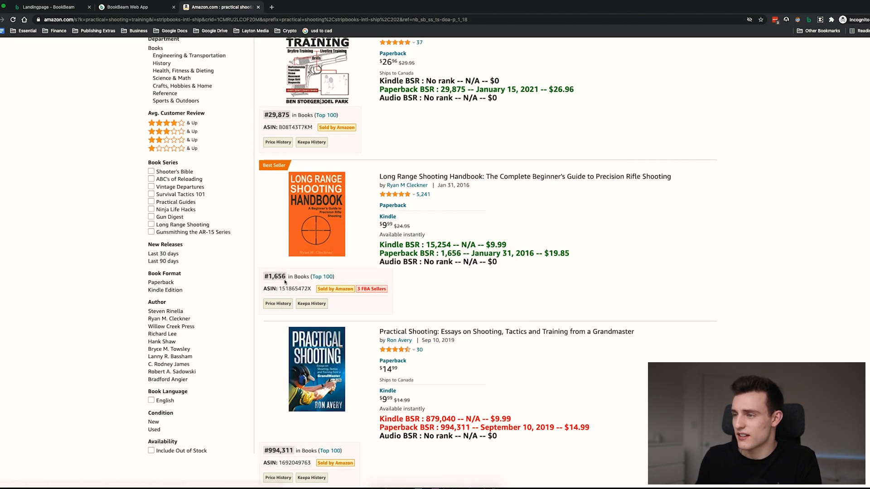
pyautogui.scroll(-3, 288, 276)
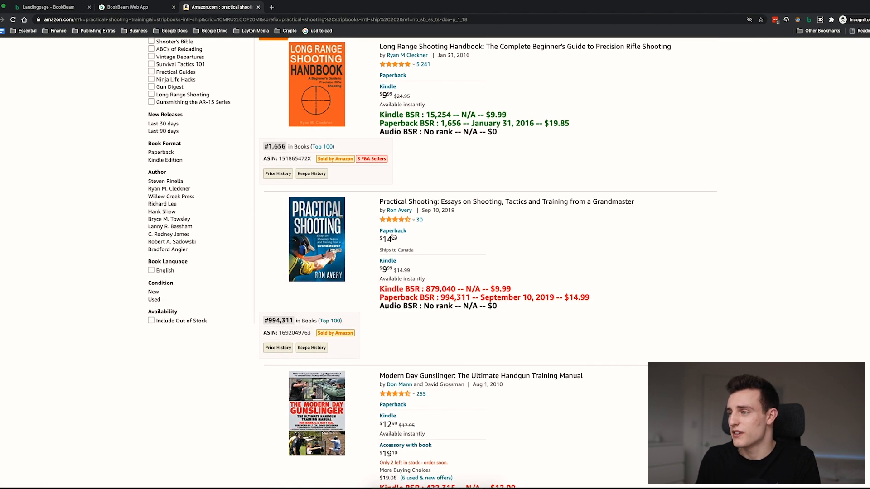
pyautogui.scroll(-2, 390, 181)
pyautogui.moveTo(319, 154)
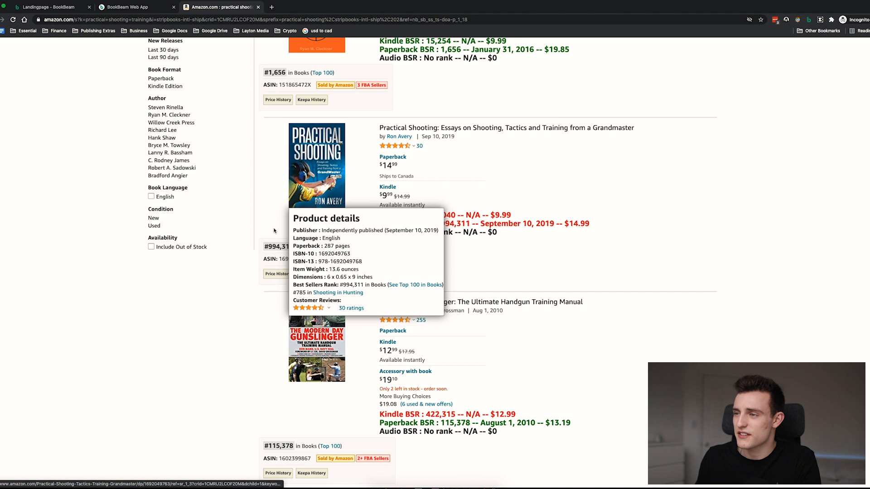
pyautogui.scroll(-3, 302, 249)
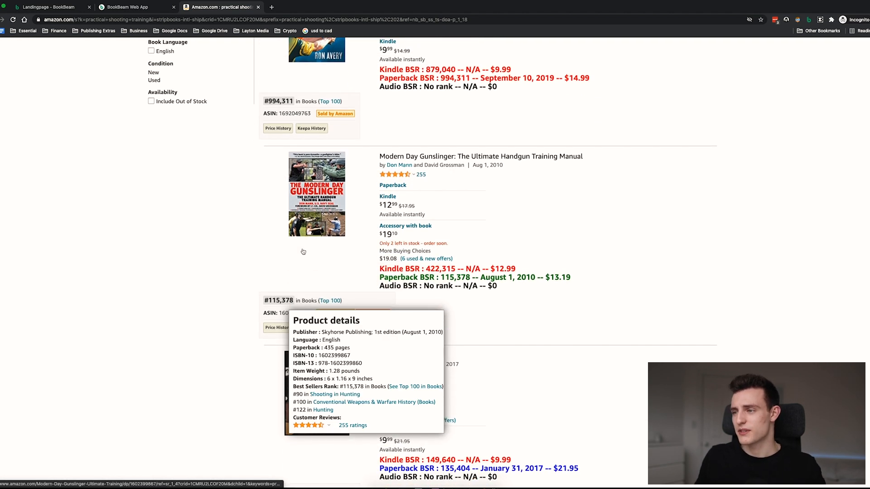
pyautogui.scroll(-5, 310, 297)
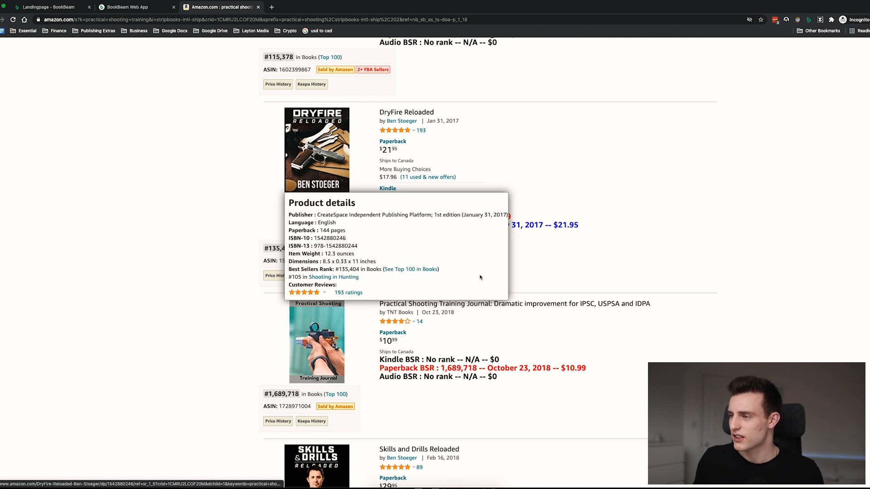
pyautogui.scroll(-3, 479, 278)
pyautogui.moveTo(268, 261)
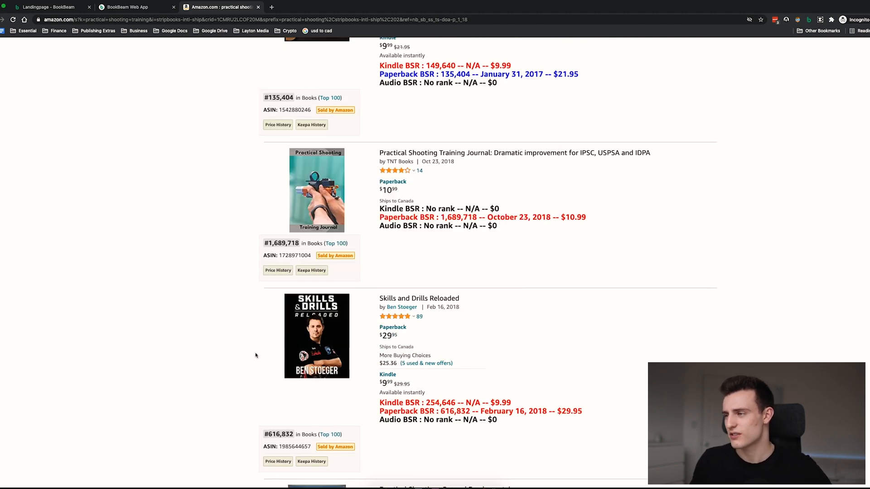
pyautogui.scroll(-8, 277, 285)
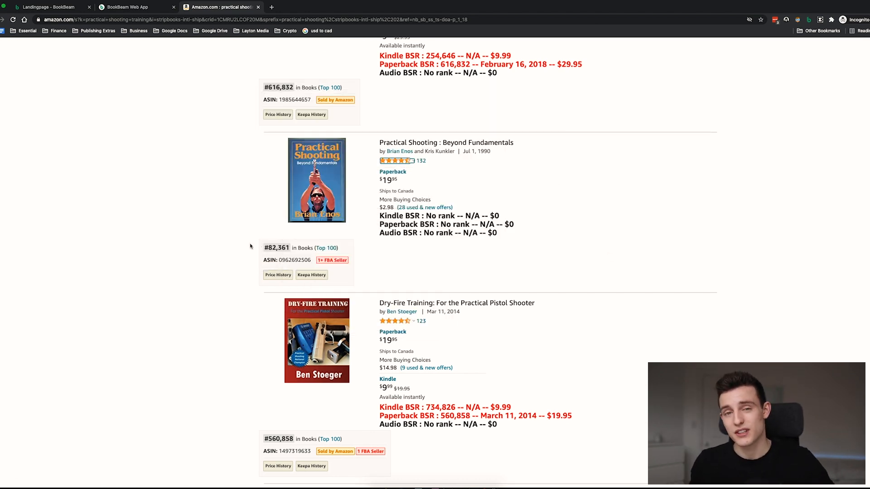
pyautogui.scroll(-8, 248, 305)
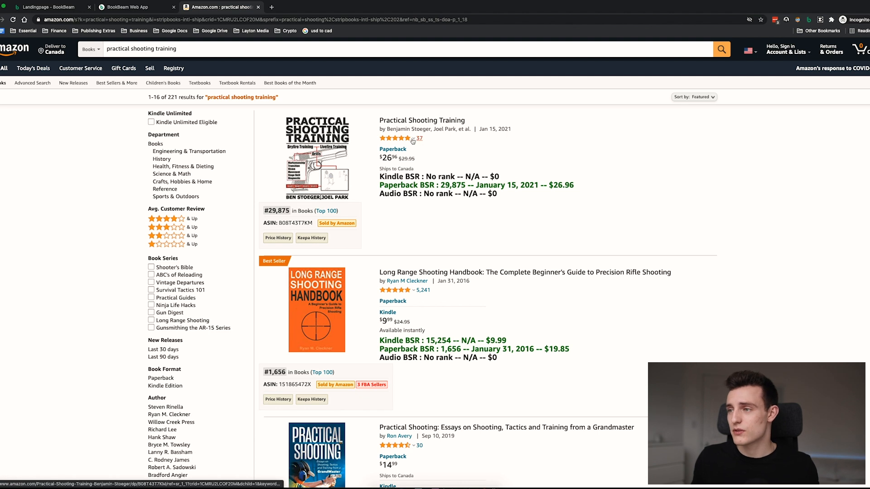
pyautogui.click(412, 140)
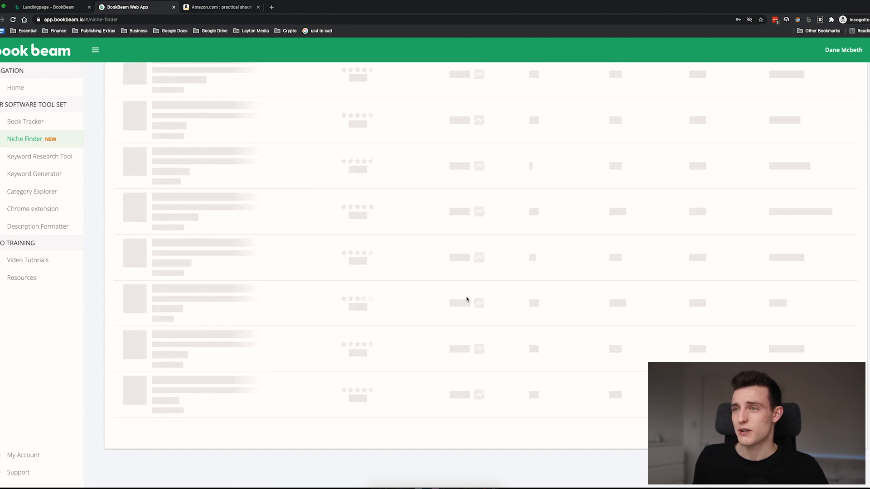
# Step: In BookBeam's Niche Finder, examine the second page of Sports & Outdoors books for topics, reviews, ranks and royalties
pyautogui.scroll(3, 466, 299)
pyautogui.scroll(1, 467, 299)
pyautogui.scroll(-5, 408, 287)
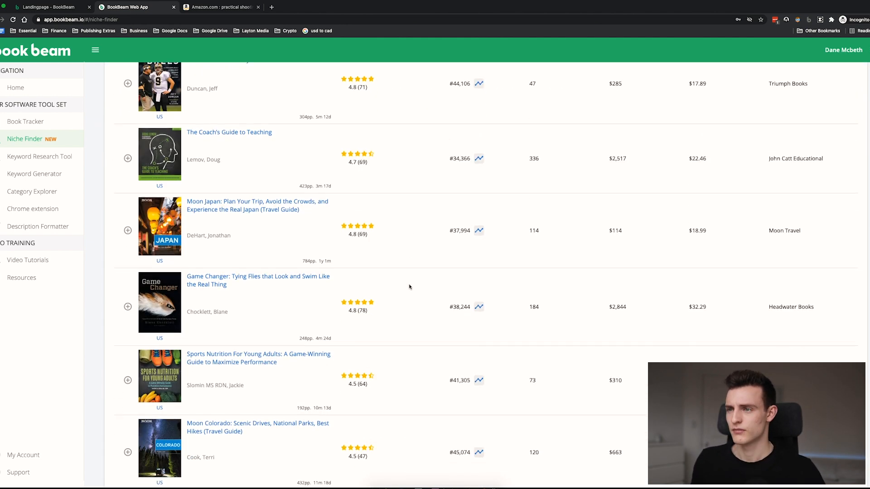
pyautogui.scroll(-3, 409, 287)
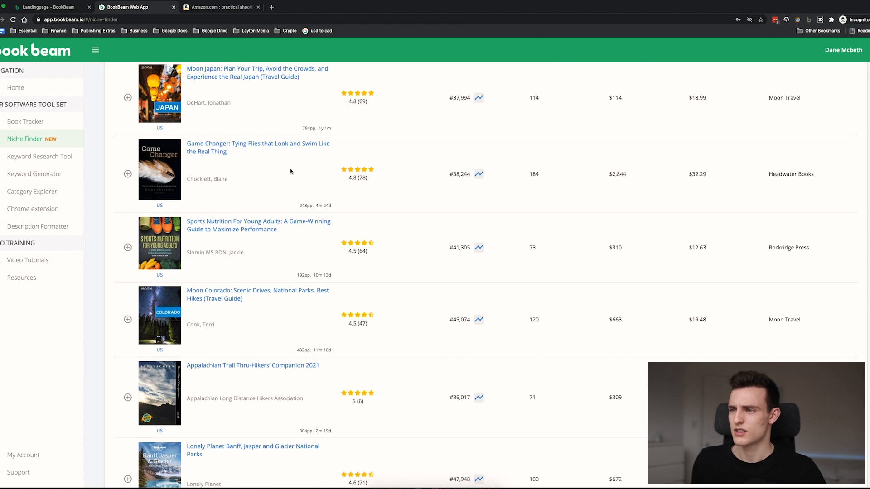
pyautogui.scroll(-2, 290, 171)
pyautogui.scroll(-3, 279, 386)
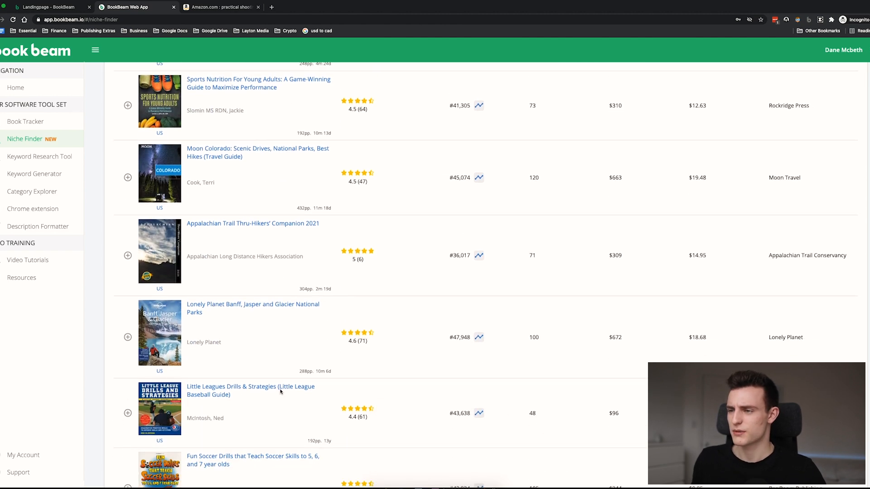
pyautogui.scroll(8, 277, 350)
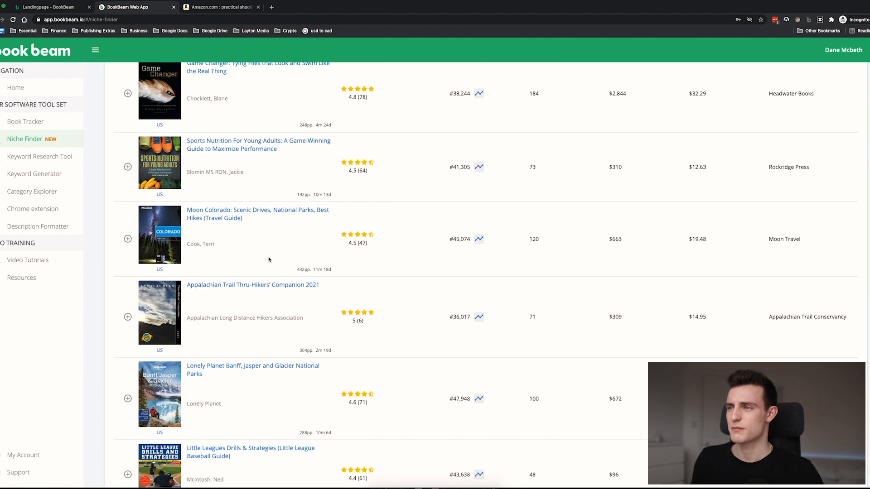
pyautogui.scroll(2, 269, 259)
pyautogui.scroll(-10, 269, 259)
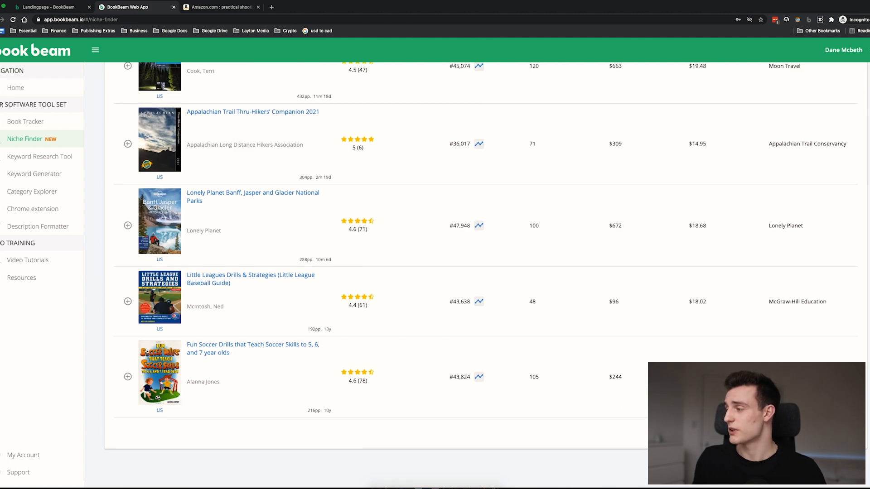
# Step: Load the third page of Sports & Outdoors books and examine its titles, review counts and monthly sales
pyautogui.click(843, 433)
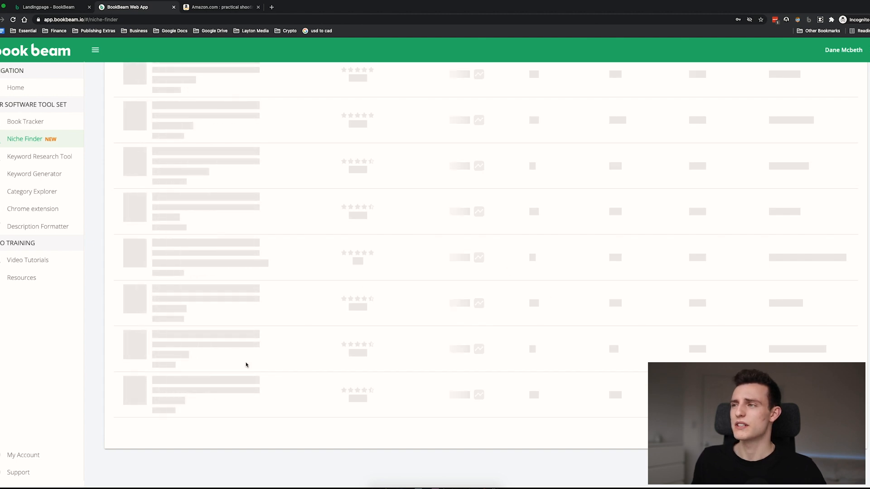
pyautogui.scroll(10, 246, 365)
pyautogui.scroll(-3, 246, 365)
pyautogui.scroll(-5, 246, 365)
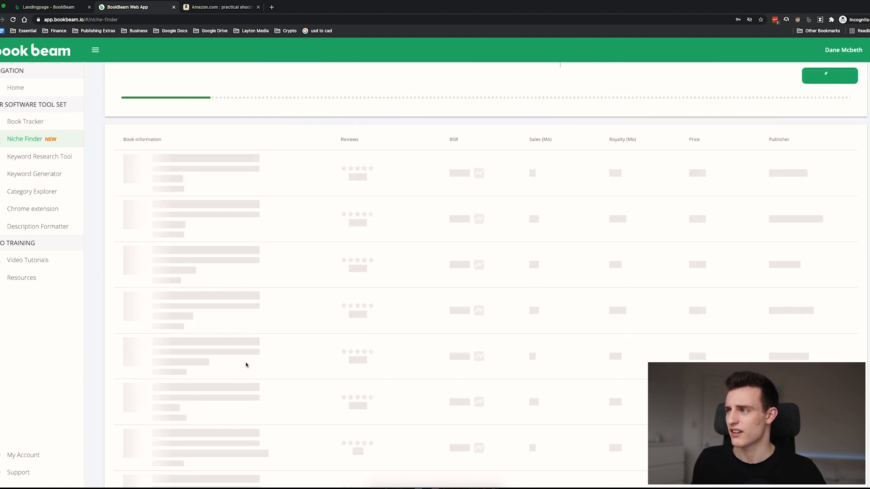
pyautogui.scroll(2, 176, 160)
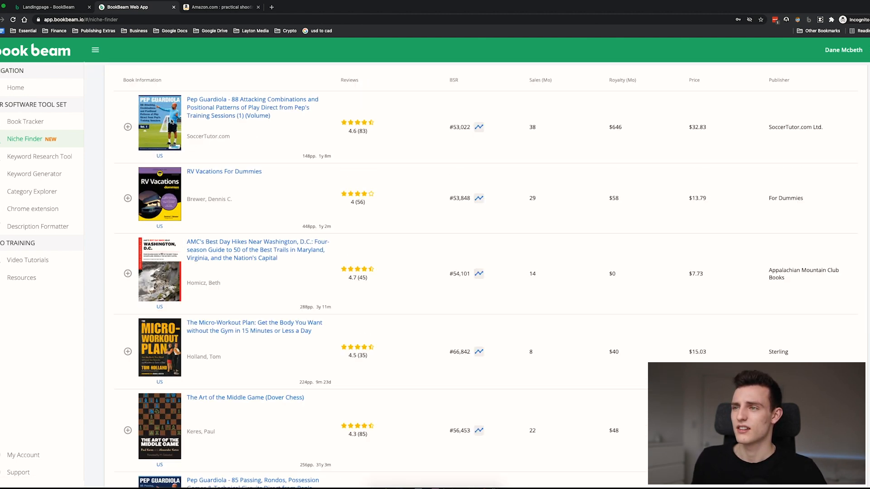
pyautogui.scroll(-3, 195, 207)
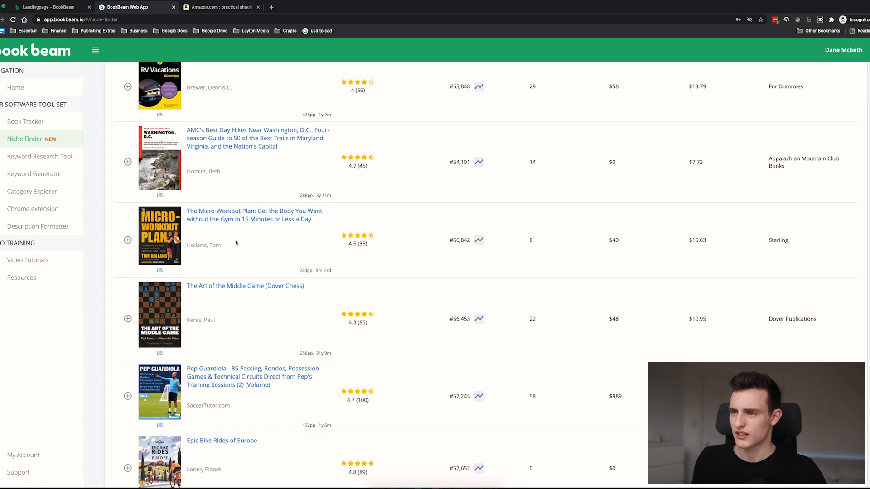
pyautogui.scroll(-2, 236, 243)
pyautogui.scroll(-3, 236, 243)
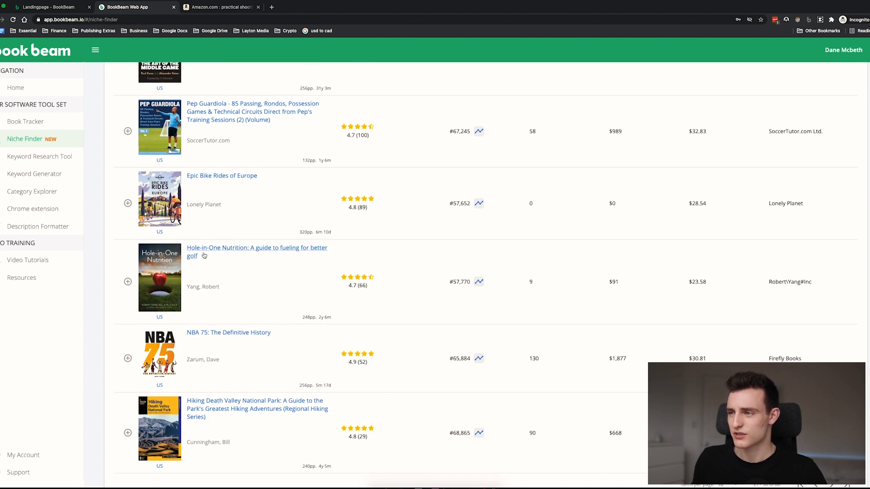
pyautogui.scroll(-1, 186, 258)
pyautogui.scroll(12, 186, 258)
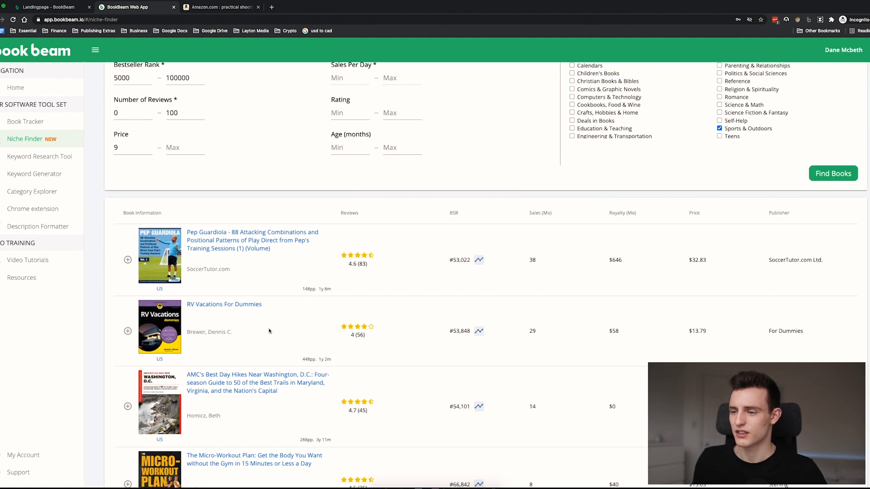
# Step: Go on to the page after the third and scan its Sports & Outdoors books for further niche ideas
pyautogui.scroll(-9, 269, 331)
pyautogui.scroll(1, 270, 330)
pyautogui.scroll(-5, 270, 330)
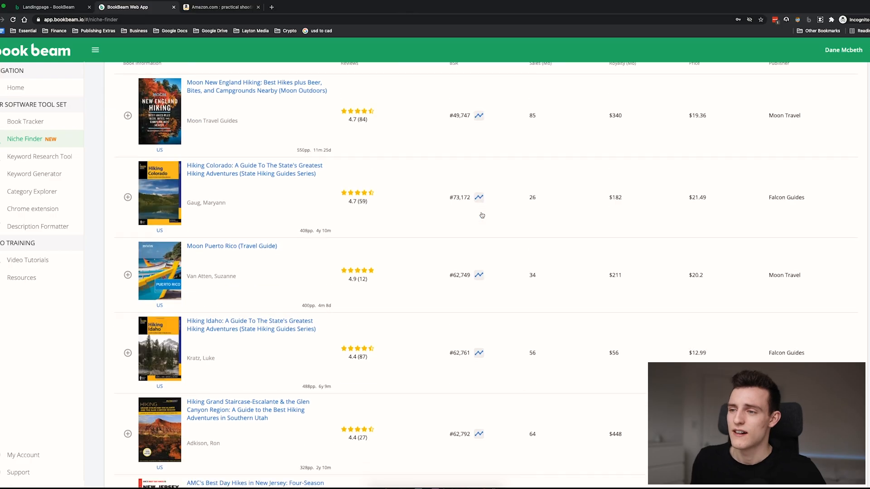
pyautogui.scroll(-8, 481, 214)
pyautogui.scroll(-5, 481, 214)
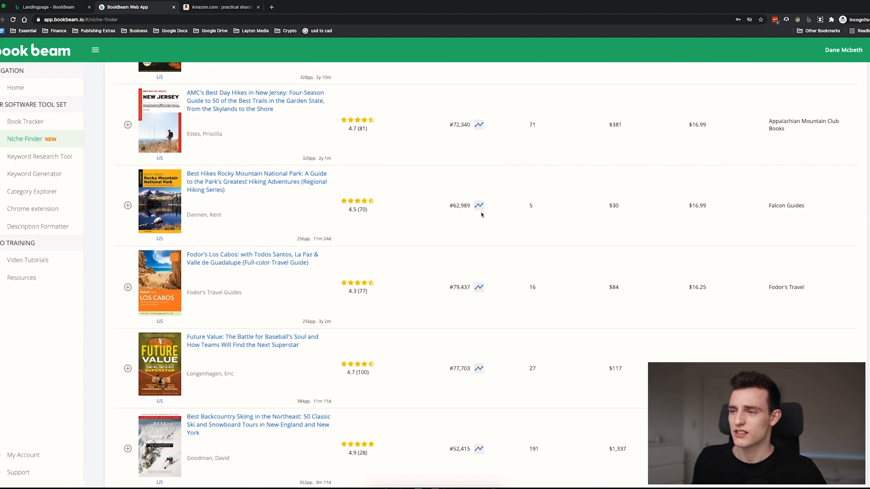
pyautogui.scroll(10, 481, 214)
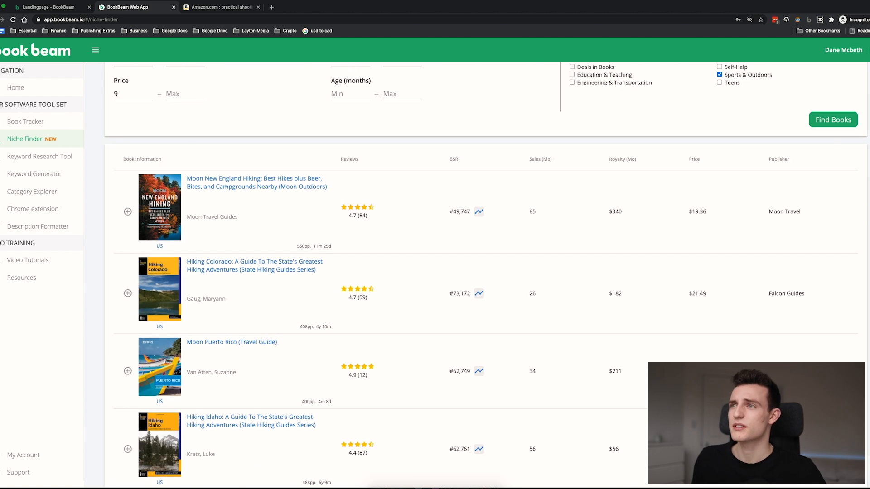
# Step: Switch to Amazon and search its books for the suggested term "golf instruction book"
pyautogui.click(222, 7)
pyautogui.click(169, 49)
pyautogui.write('g')
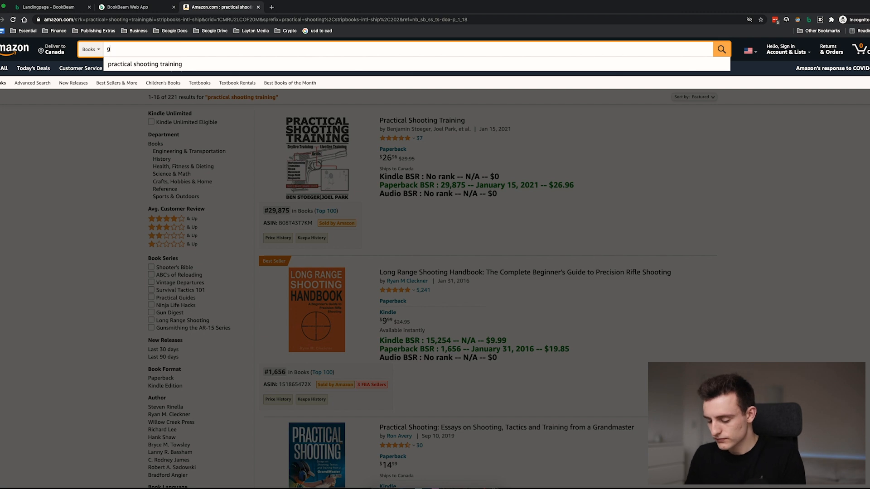
pyautogui.write('olf instruction book')
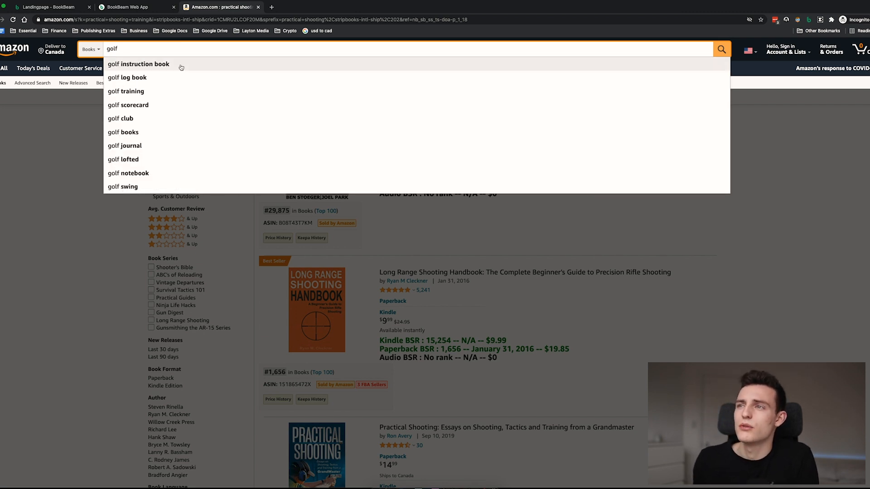
pyautogui.click(181, 64)
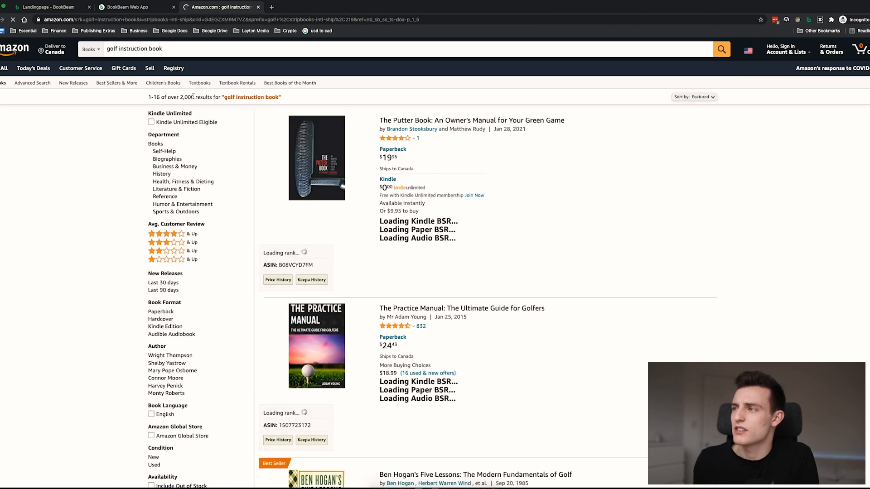
# Step: Analyze the "golf instruction book" results with the BookBeam extension, checking ranks, reviews and estimated royalties, and close the analysis
pyautogui.click(808, 22)
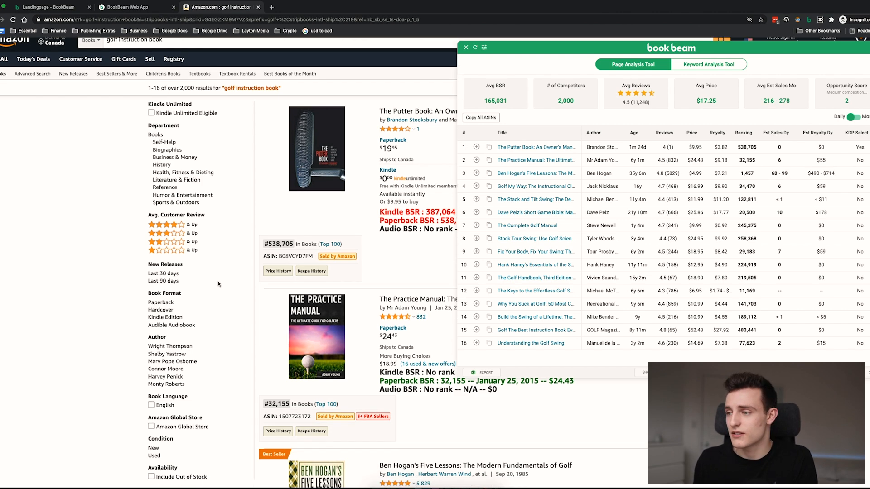
pyautogui.scroll(-20, 219, 281)
pyautogui.scroll(-6, 238, 219)
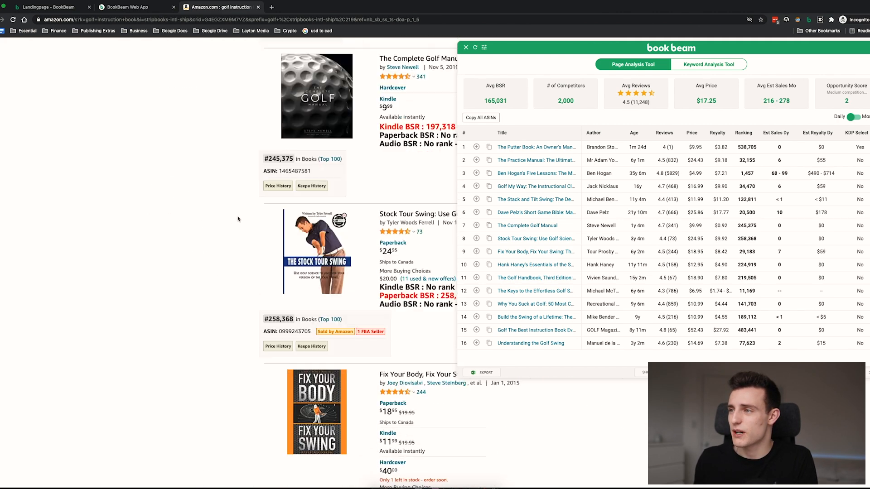
pyautogui.click(464, 48)
# Step: Examine the golf instruction book listings down to the end of the page for review counts, Kindle and paperback ranks, prices and publication dates
pyautogui.scroll(20, 452, 218)
pyautogui.scroll(8, 452, 217)
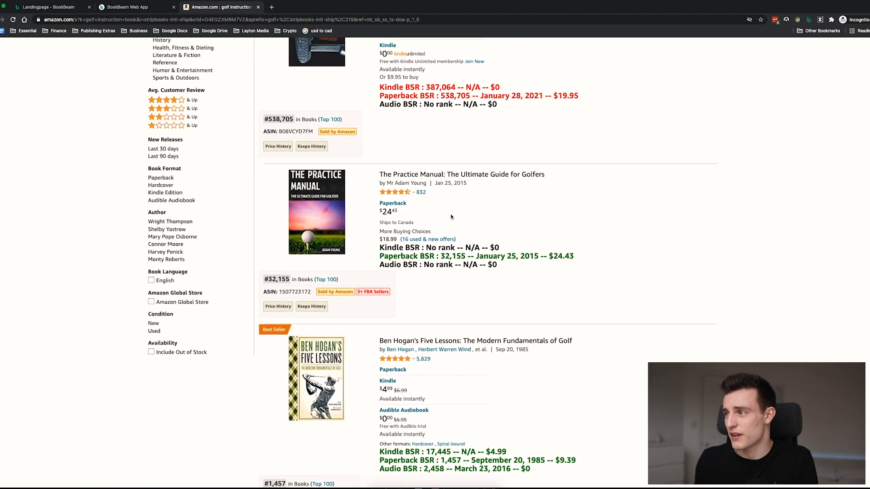
pyautogui.scroll(-10, 441, 286)
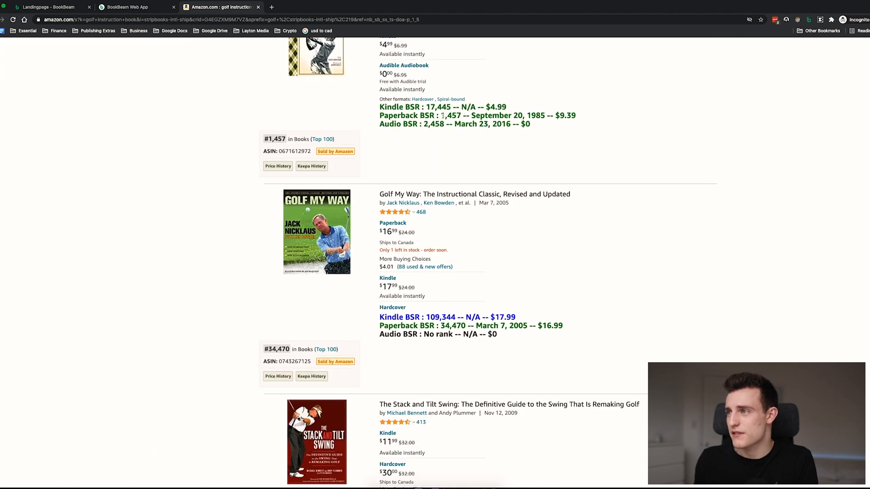
pyautogui.scroll(1, 385, 116)
pyautogui.scroll(-12, 459, 182)
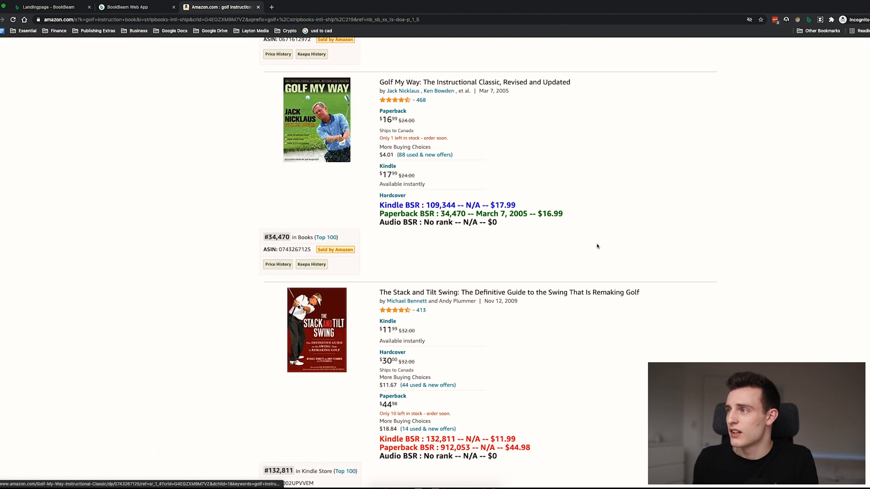
pyautogui.scroll(-15, 459, 182)
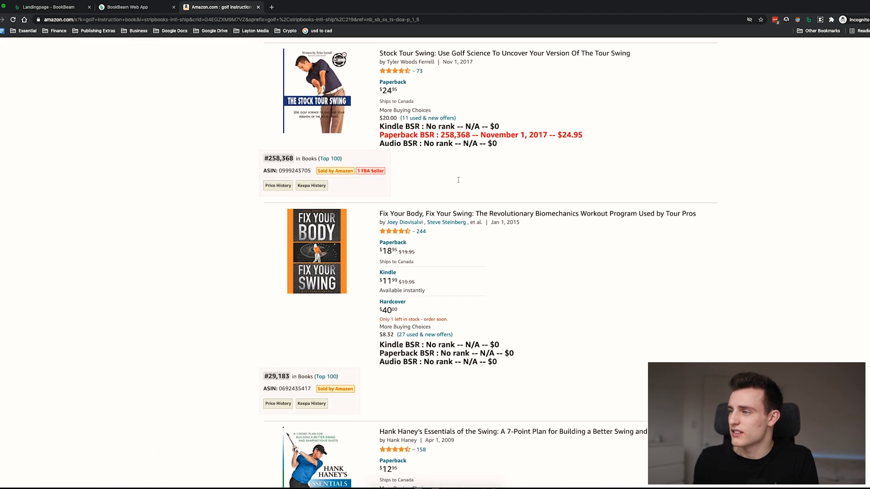
pyautogui.scroll(-12, 459, 182)
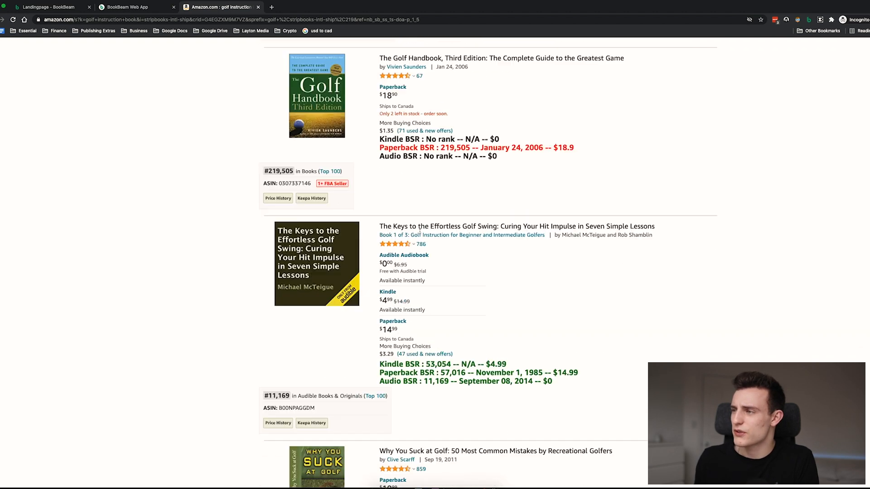
pyautogui.scroll(-5, 420, 233)
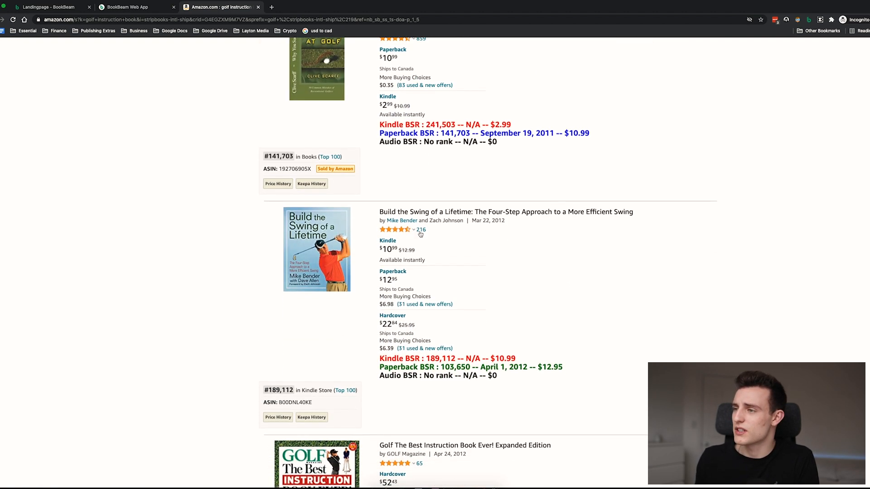
pyautogui.scroll(-11, 420, 233)
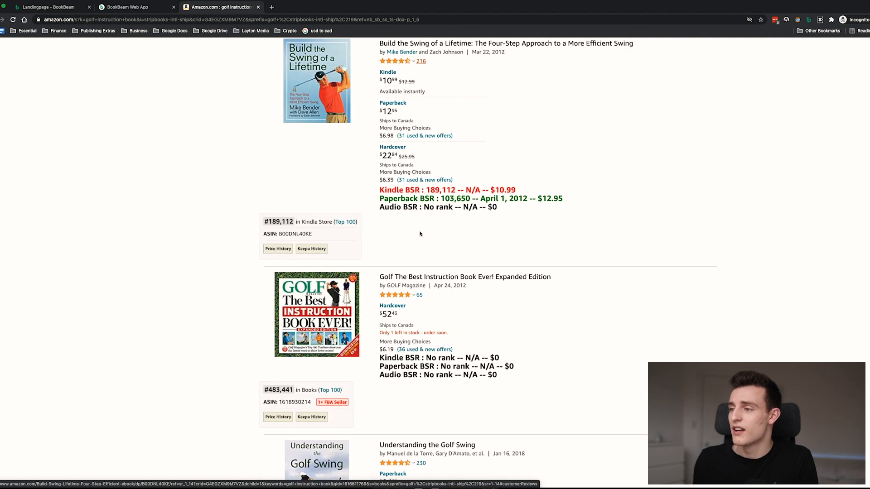
pyautogui.scroll(-1, 462, 167)
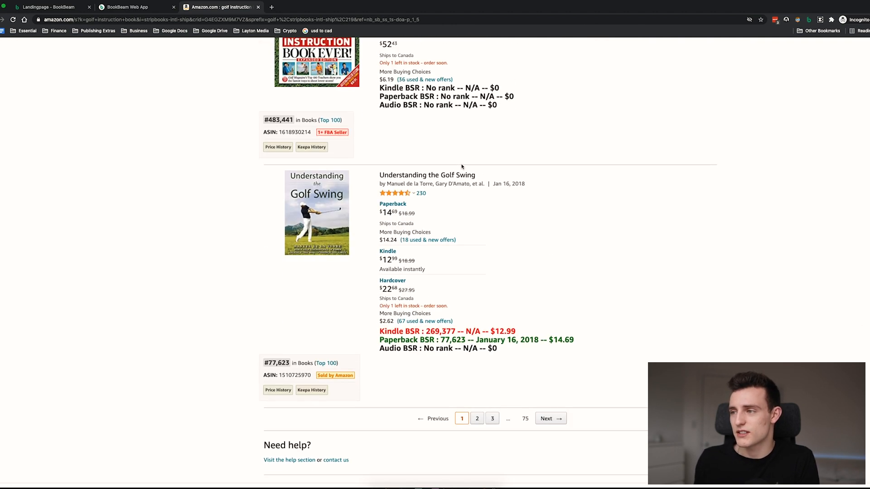
pyautogui.scroll(7, 462, 166)
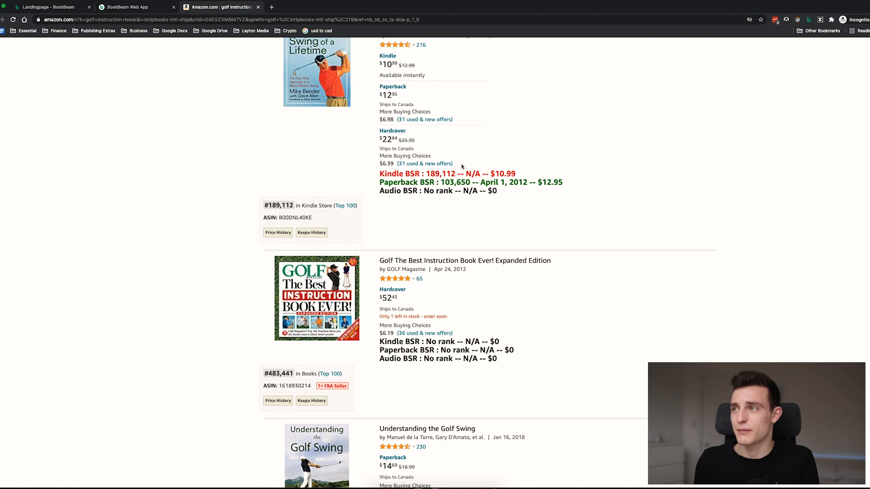
pyautogui.scroll(20, 462, 167)
pyautogui.scroll(15, 497, 235)
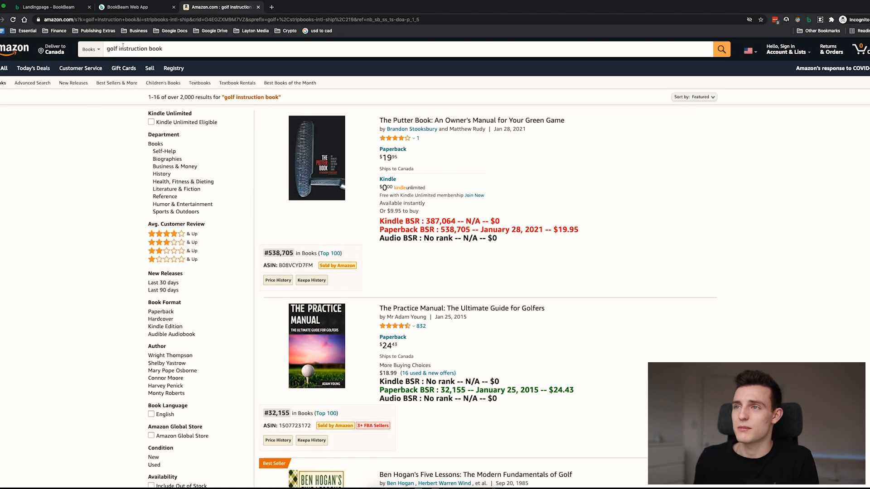
# Step: Switch back to BookBeam's Niche Finder, replace the Sports & Outdoors category with Self-Help, and find the matching books
pyautogui.click(148, 49)
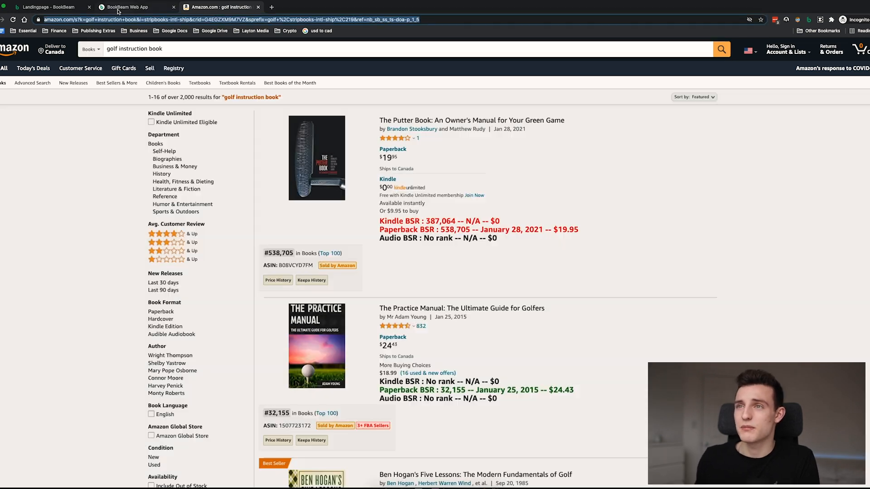
pyautogui.click(118, 8)
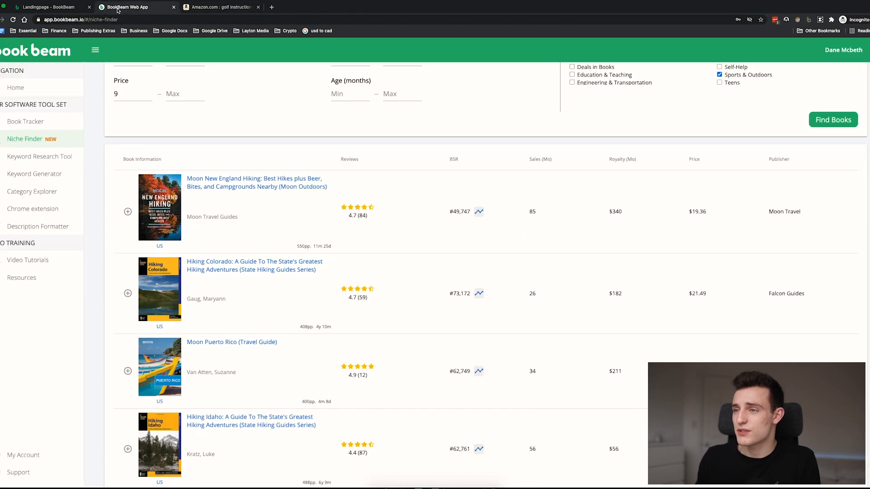
pyautogui.scroll(-1, 267, 212)
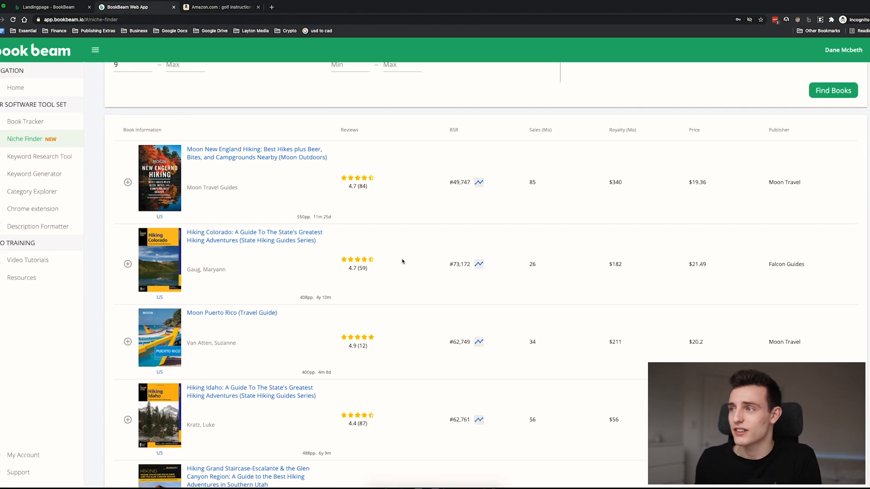
pyautogui.scroll(4, 402, 261)
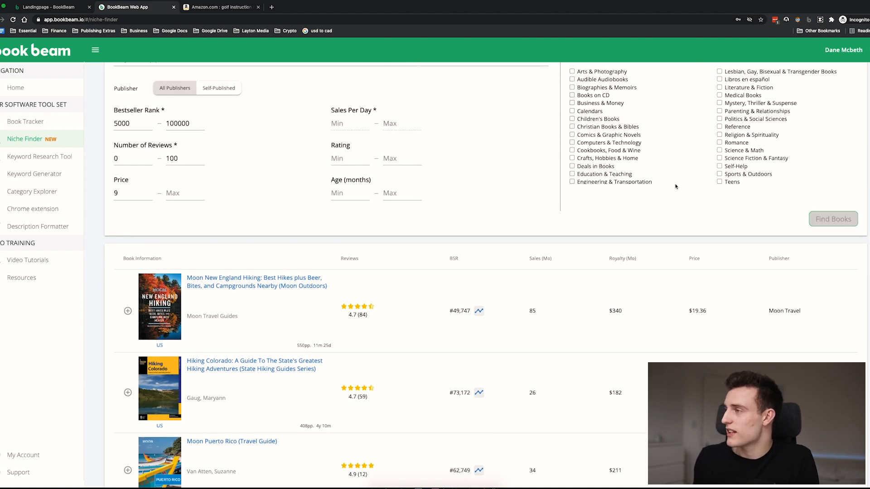
pyautogui.scroll(2, 675, 186)
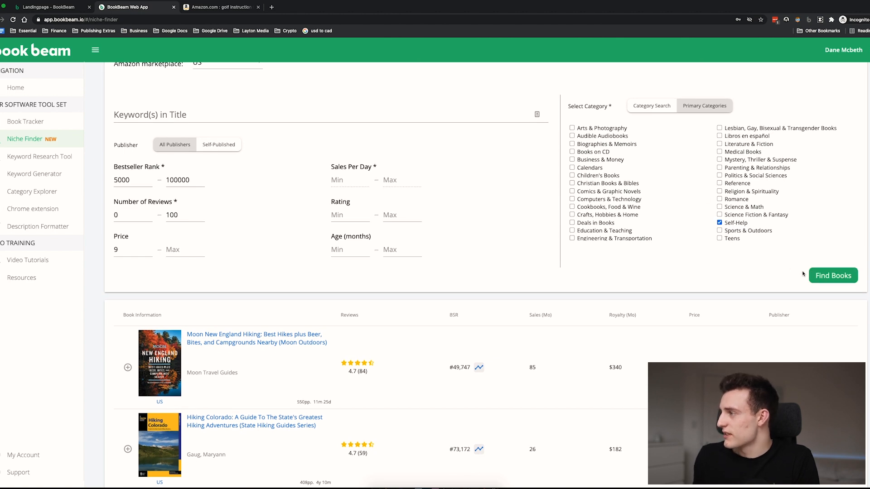
pyautogui.click(814, 276)
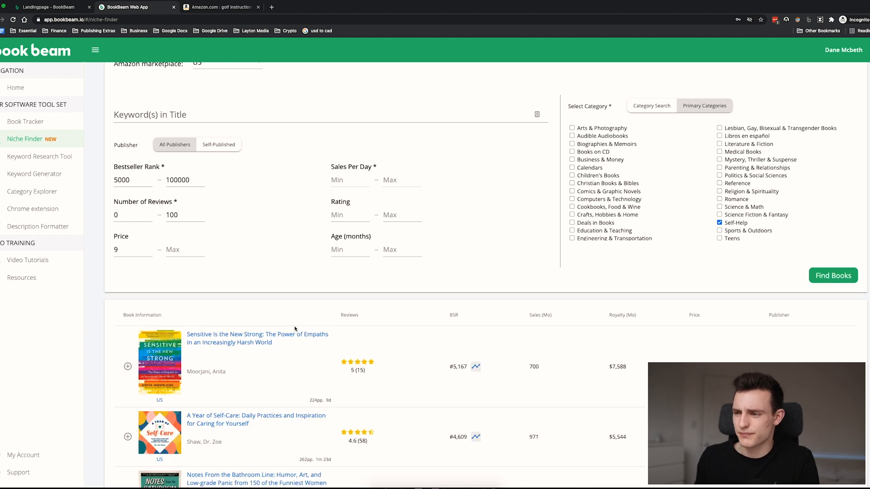
# Step: Scan the first Self-Help books for a niche topic, and switch to Amazon to search its books for "empath"
pyautogui.scroll(-5, 295, 317)
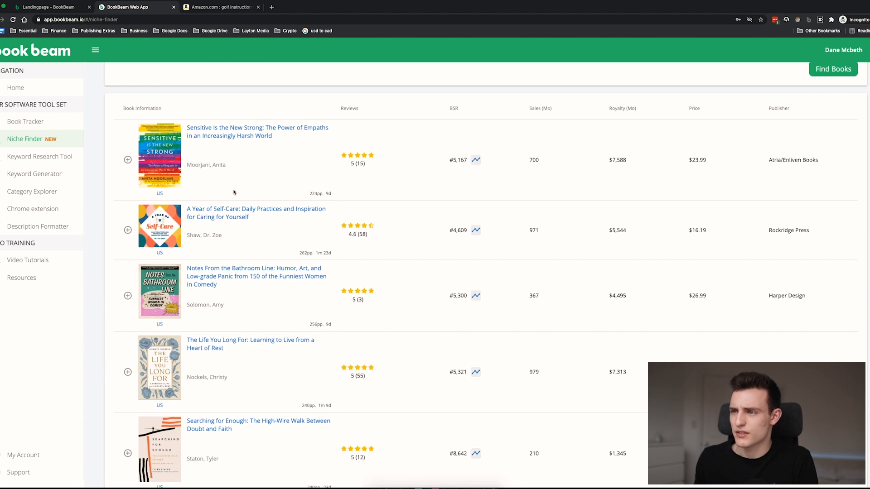
pyautogui.scroll(-2, 219, 232)
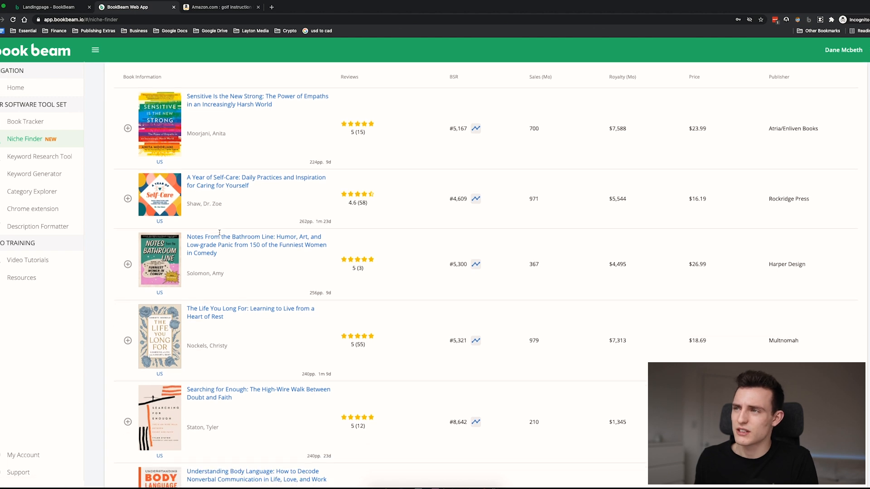
pyautogui.scroll(1, 313, 95)
pyautogui.scroll(-3, 275, 117)
pyautogui.click(234, 9)
pyautogui.tripleClick(140, 47)
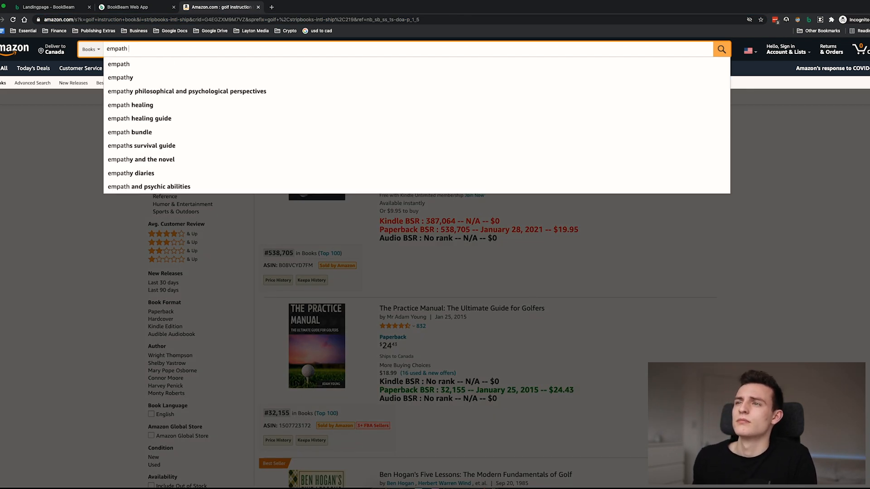
pyautogui.press('Return')
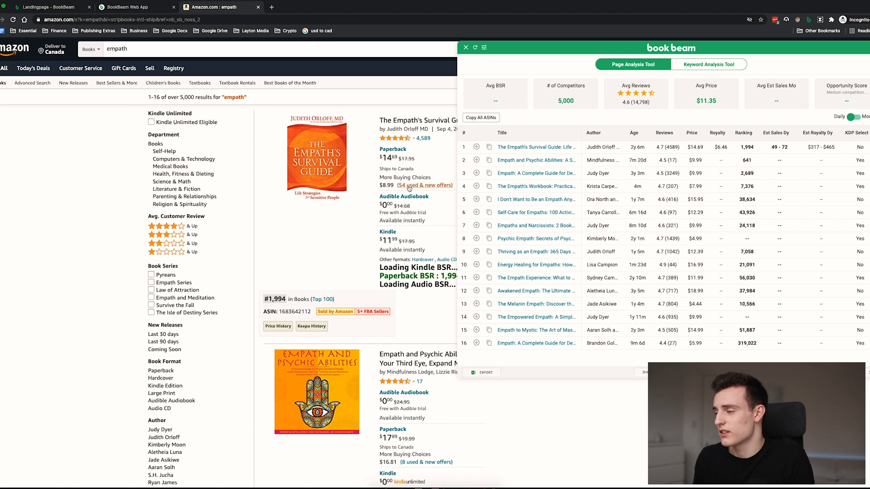
# Step: Check the empath books' ranks, reviews, sales and royalties in the BookBeam extension and close the analysis
pyautogui.scroll(-12, 409, 189)
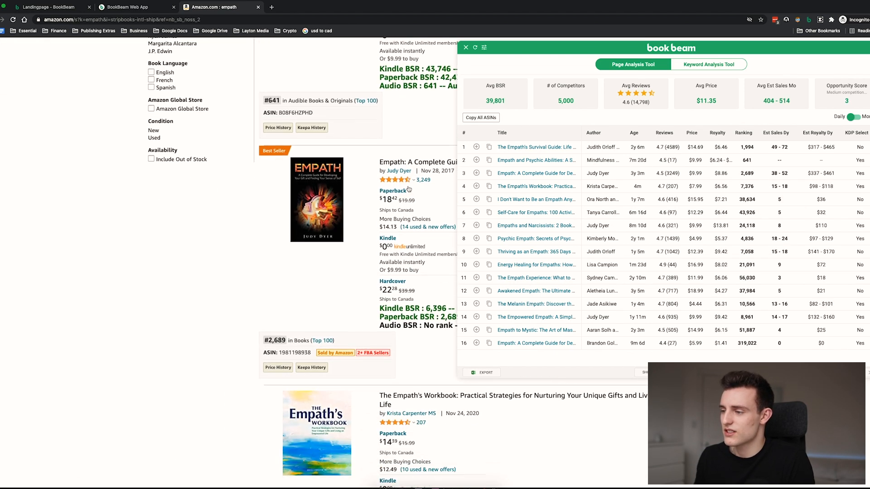
pyautogui.scroll(12, 409, 189)
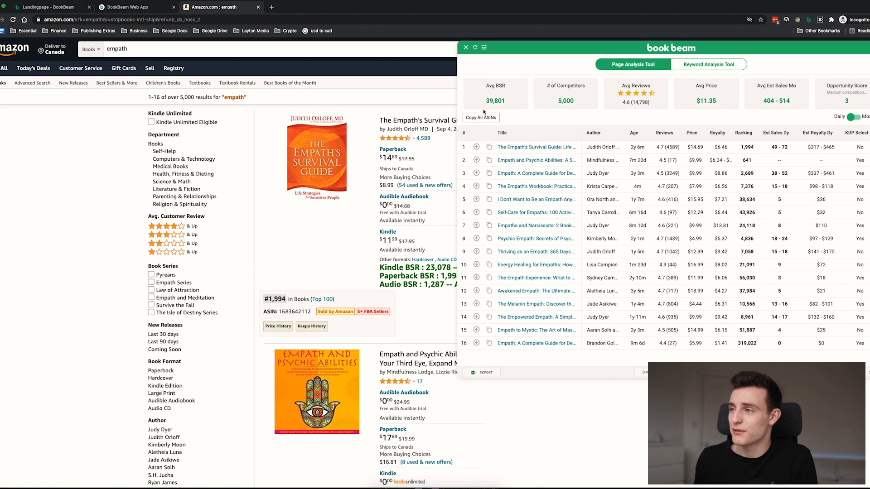
pyautogui.click(465, 48)
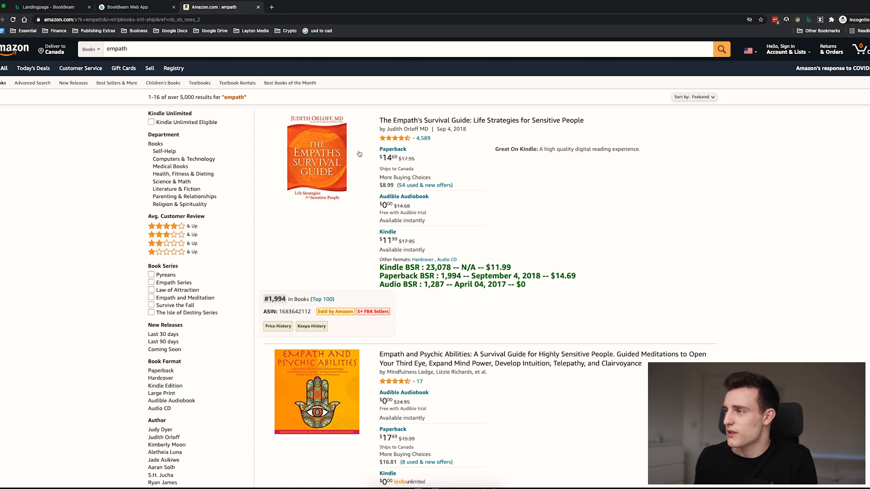
# Step: Examine the empath book listings on Amazon for format ranks, review counts, prices and publication dates
pyautogui.scroll(-15, 360, 154)
pyautogui.scroll(-15, 405, 189)
pyautogui.scroll(-15, 405, 189)
pyautogui.scroll(5, 405, 189)
pyautogui.scroll(-10, 406, 189)
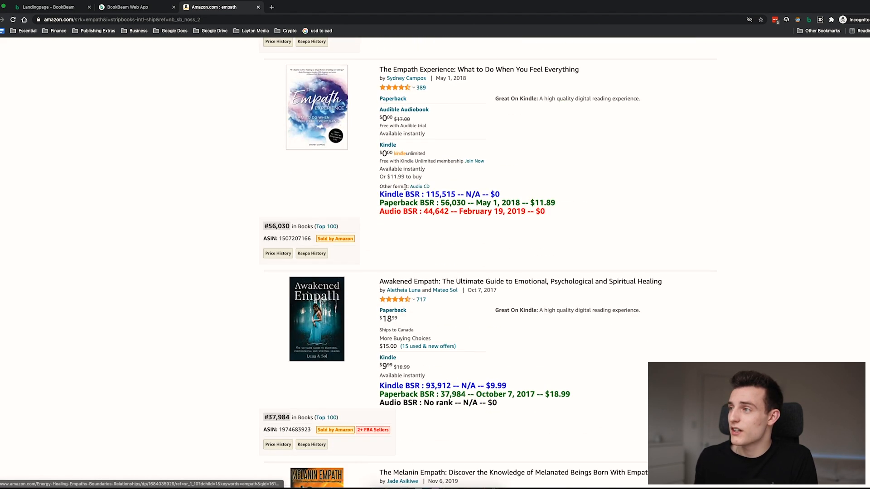
pyautogui.scroll(-3, 406, 187)
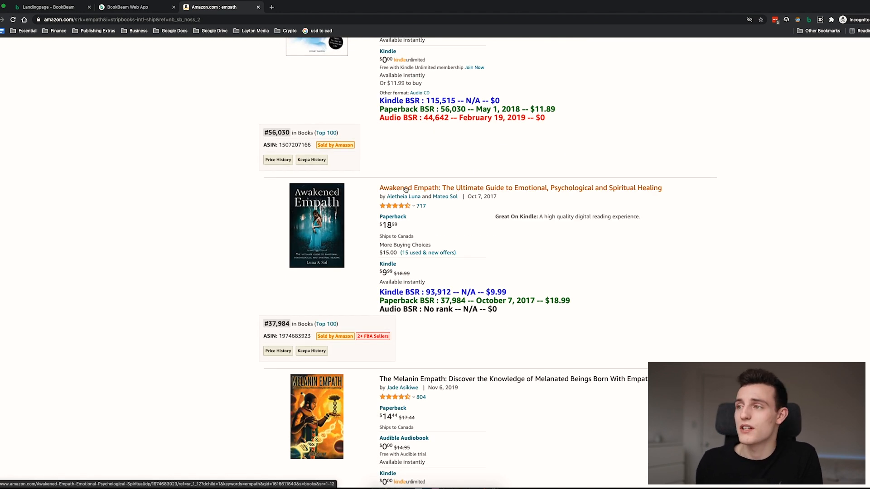
pyautogui.scroll(20, 405, 189)
pyautogui.scroll(8, 483, 139)
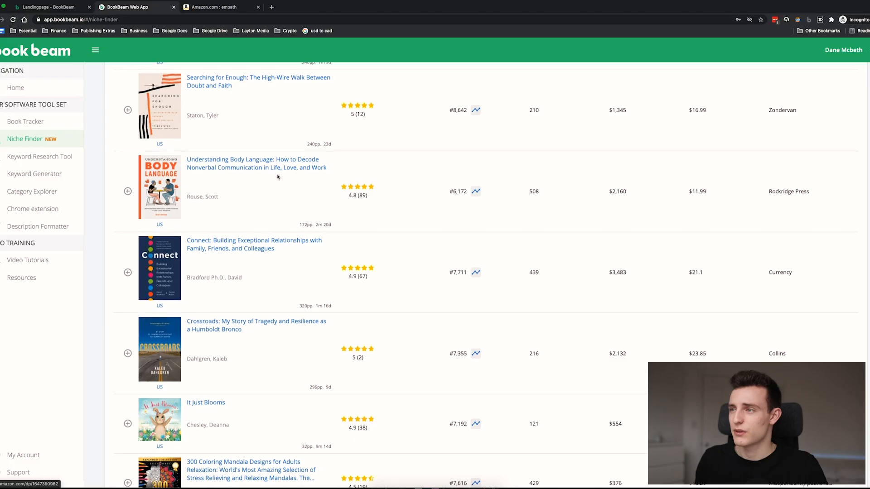
# Step: Back in BookBeam's Niche Finder, examine the remaining Self-Help books on the first page and those on the next page
pyautogui.scroll(-2, 278, 175)
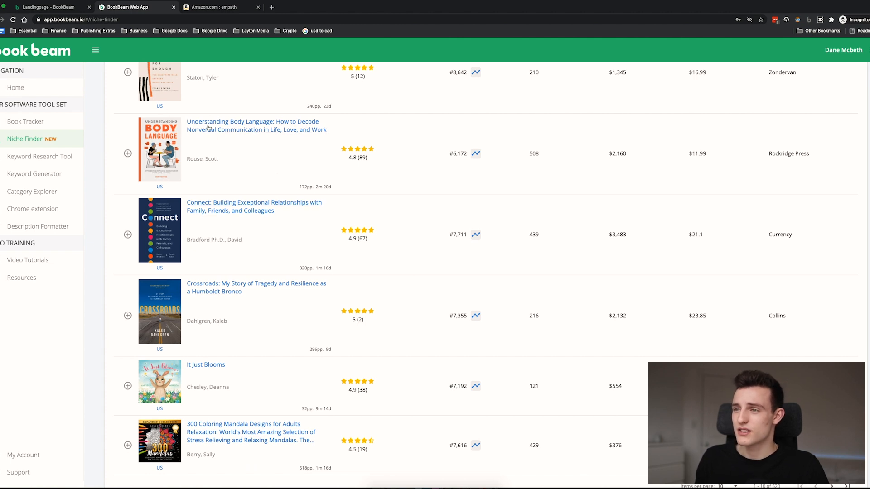
pyautogui.scroll(-1, 267, 177)
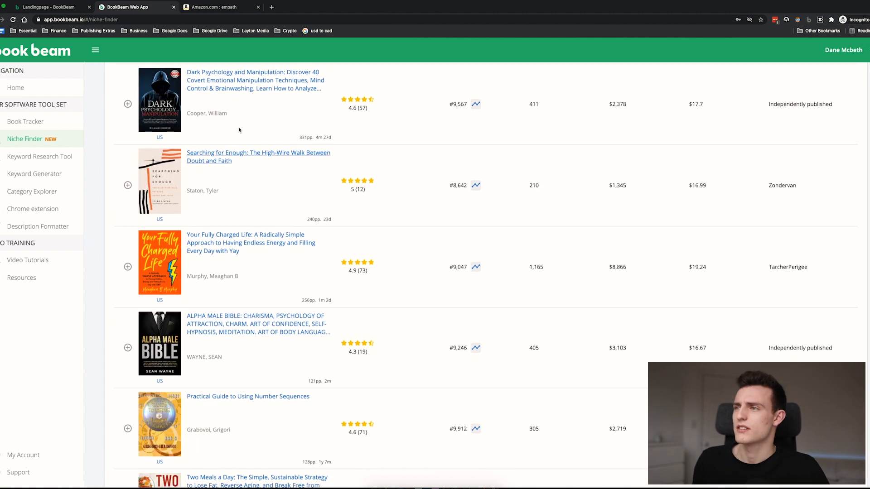
pyautogui.scroll(-5, 263, 203)
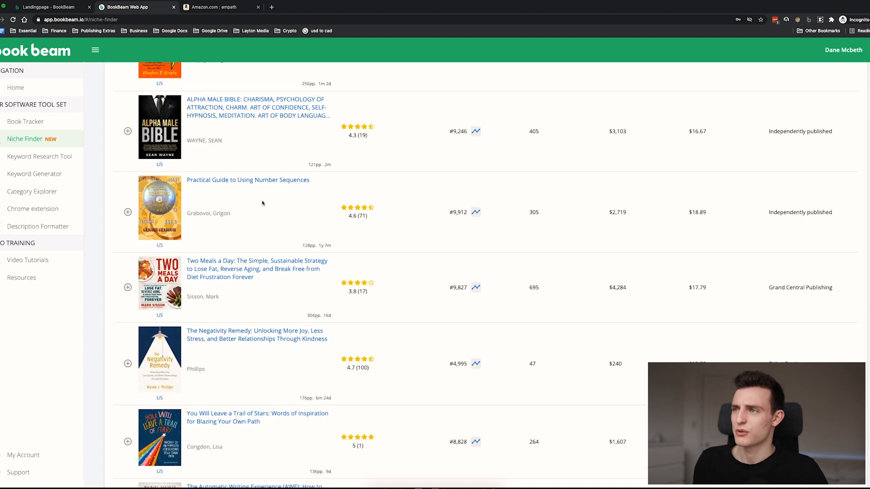
pyautogui.scroll(-2, 252, 195)
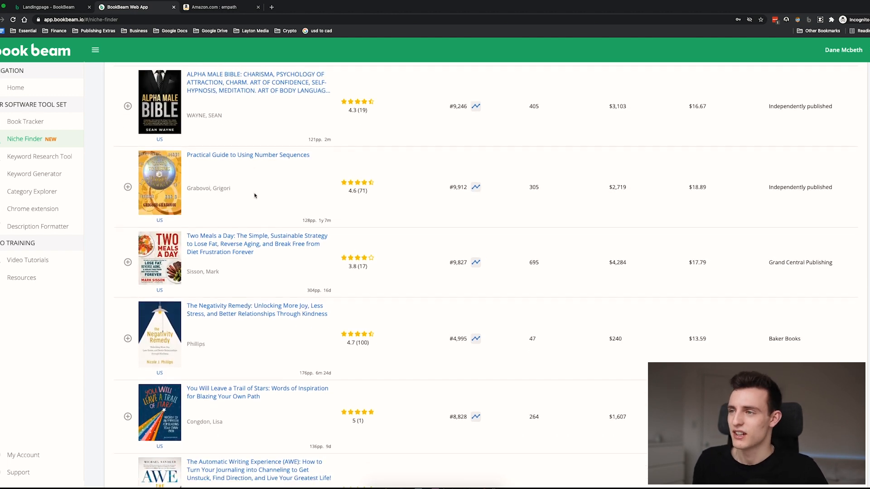
pyautogui.scroll(-4, 254, 195)
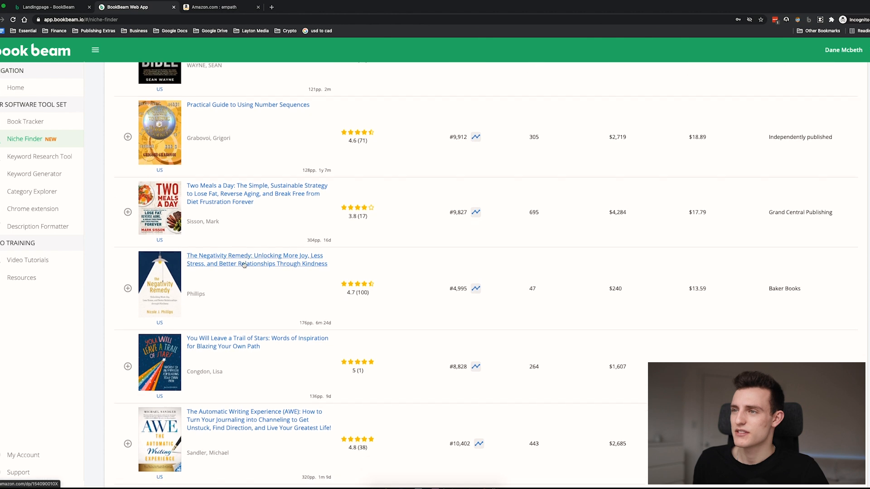
# Step: Switch to Amazon and search its books for "number sequences"
pyautogui.click(195, 7)
pyautogui.scroll(15, 250, 103)
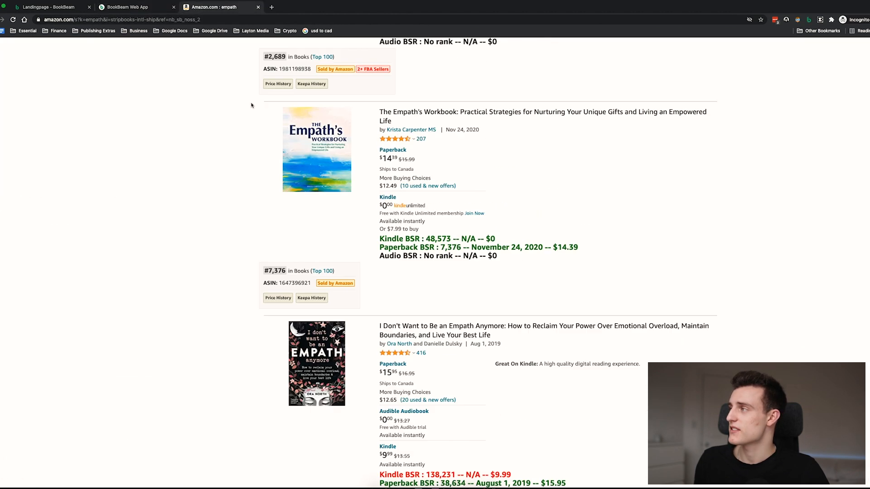
pyautogui.tripleClick(164, 46)
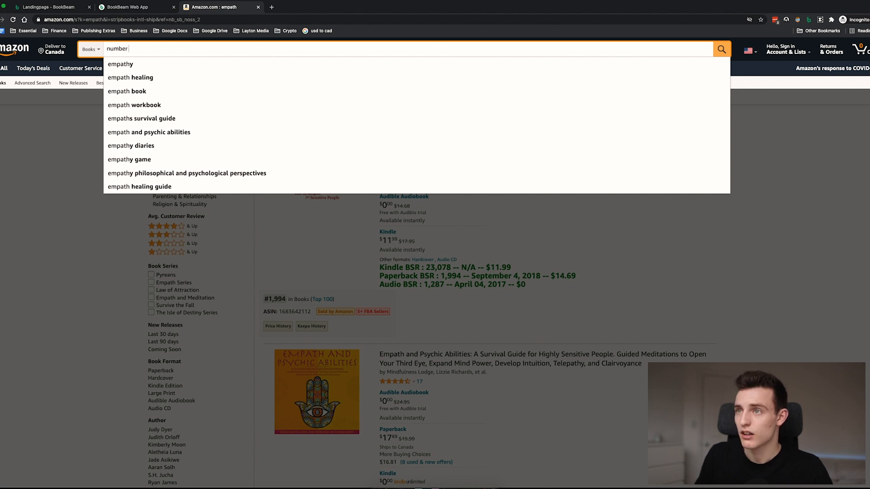
pyautogui.write('sequ')
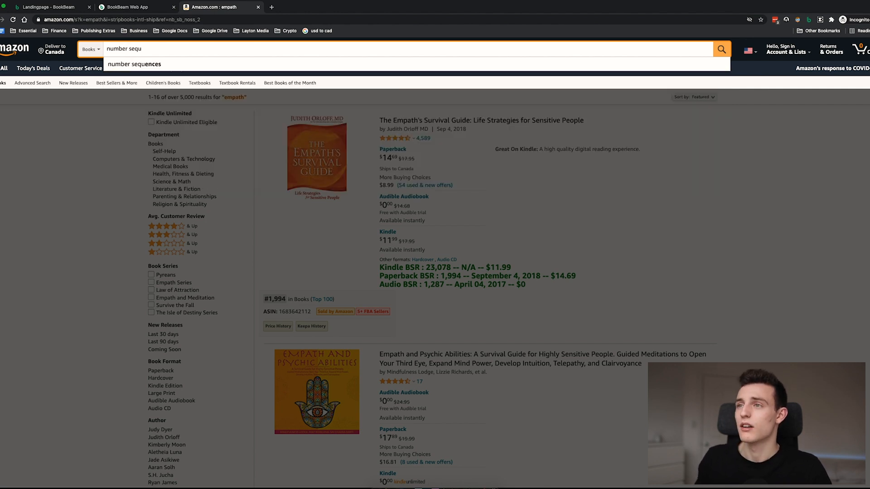
pyautogui.click(169, 64)
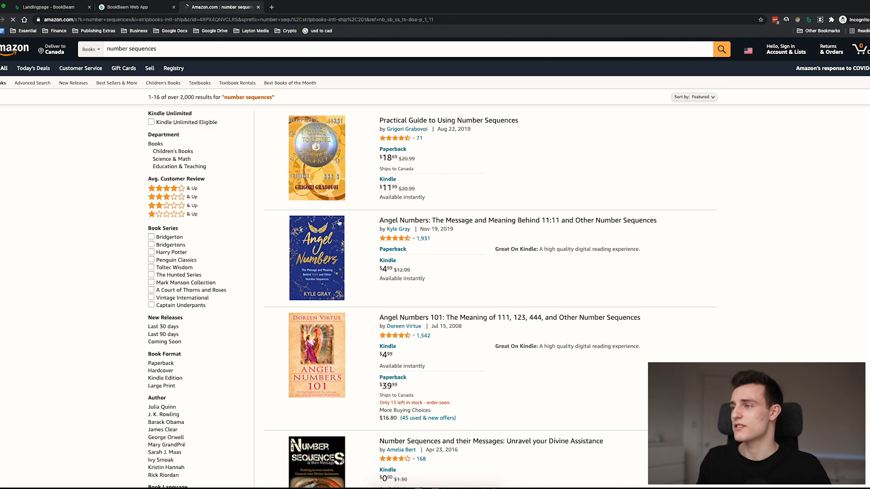
# Step: Check the number sequences books' ranks, reviews, sales and royalties in the BookBeam extension and close the analysis
pyautogui.scroll(-7, 409, 213)
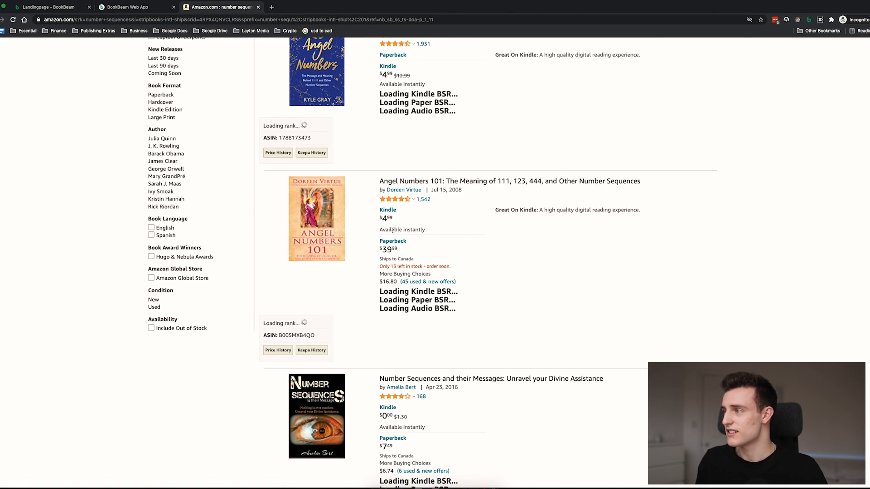
pyautogui.scroll(-8, 392, 232)
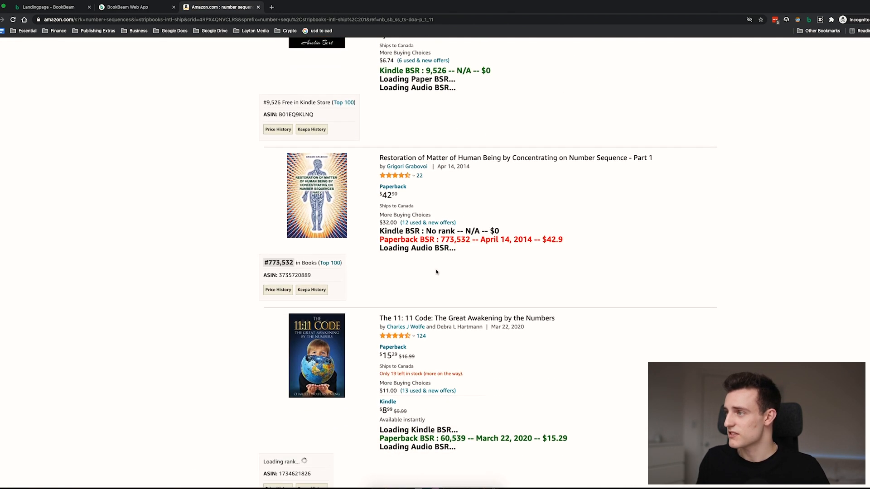
pyautogui.scroll(15, 504, 190)
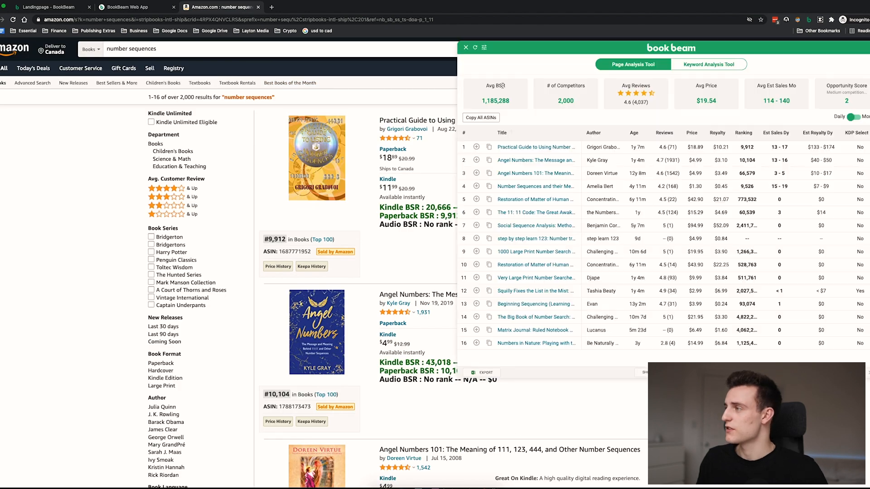
pyautogui.click(466, 48)
# Step: Examine the number sequences listings on Amazon for format ranks, review counts, prices and publication dates
pyautogui.scroll(-1, 425, 286)
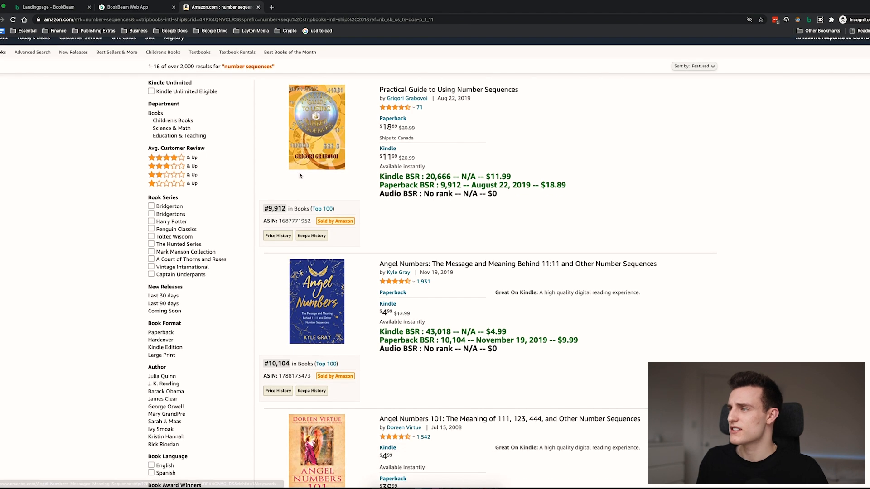
pyautogui.moveTo(300, 106)
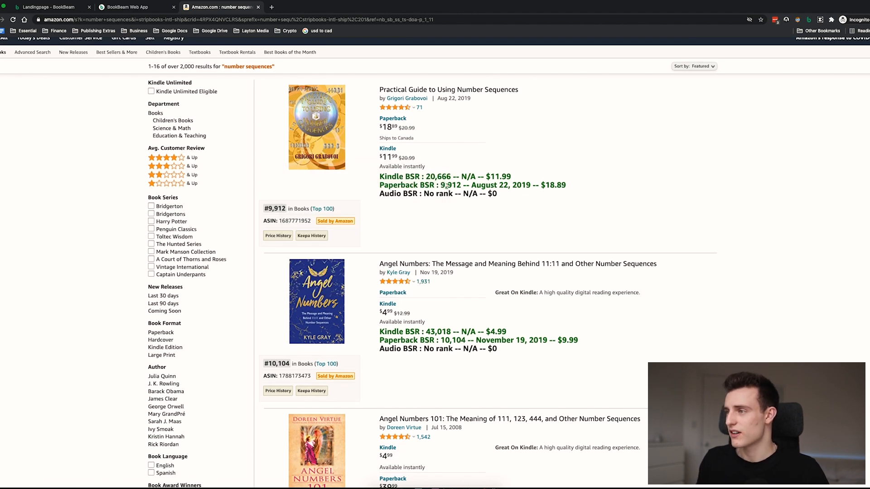
pyautogui.scroll(-6, 345, 310)
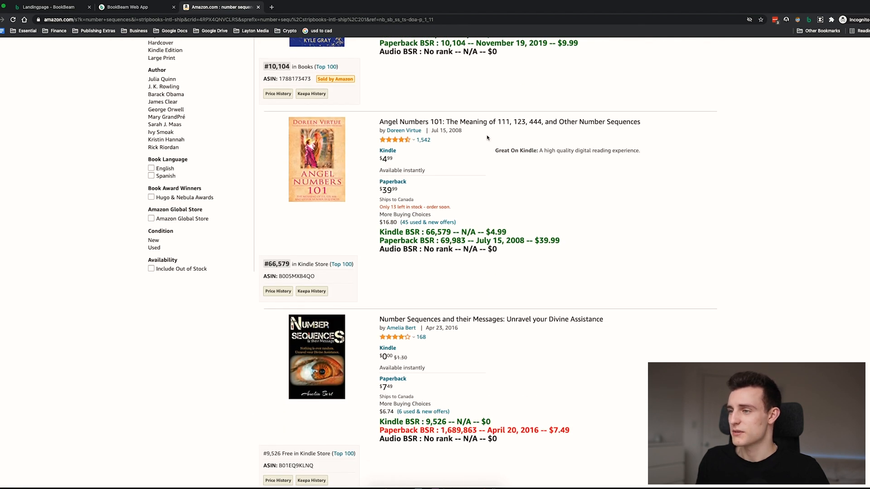
pyautogui.scroll(-3, 461, 273)
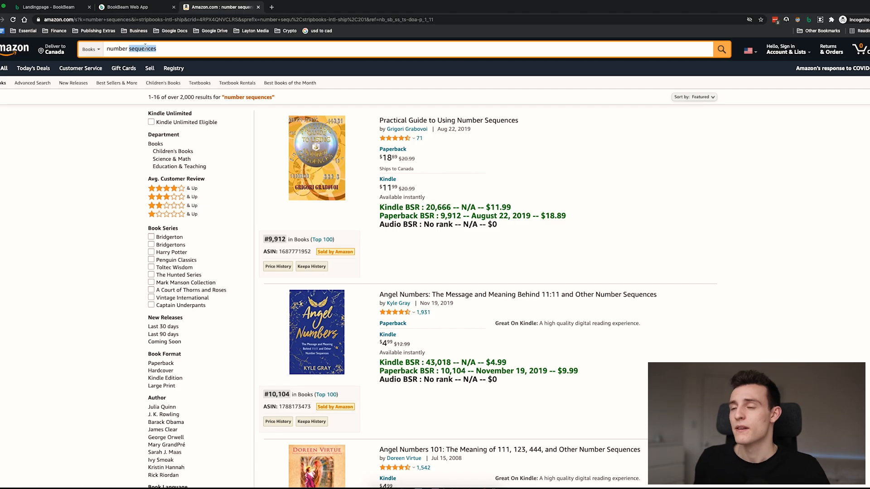
# Step: Revisit BookBeam's Self-Help results for another topic, and replace the Amazon book search with "body language"
pyautogui.click(145, 48)
pyautogui.press('BackSpace')
pyautogui.click(116, 7)
pyautogui.scroll(8, 480, 335)
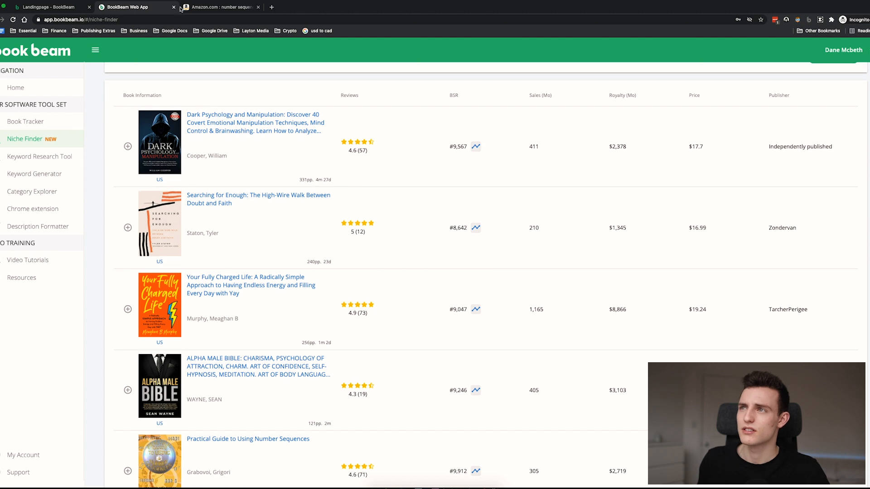
pyautogui.click(182, 8)
pyautogui.write('bo')
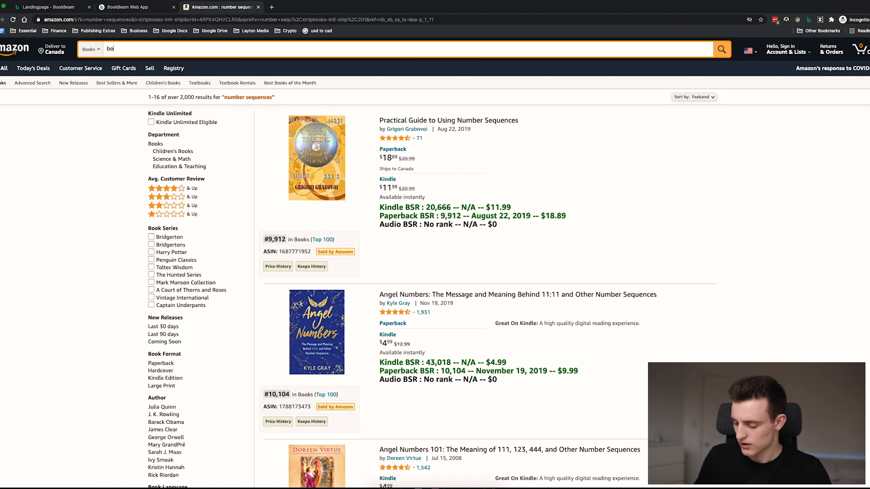
pyautogui.write('dy kla')
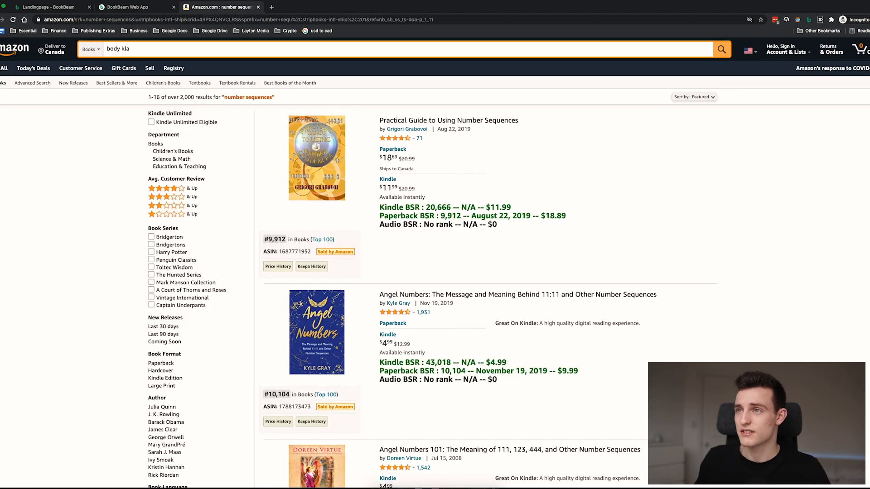
pyautogui.press('BackSpace')
pyautogui.write('language')
pyautogui.press('Return')
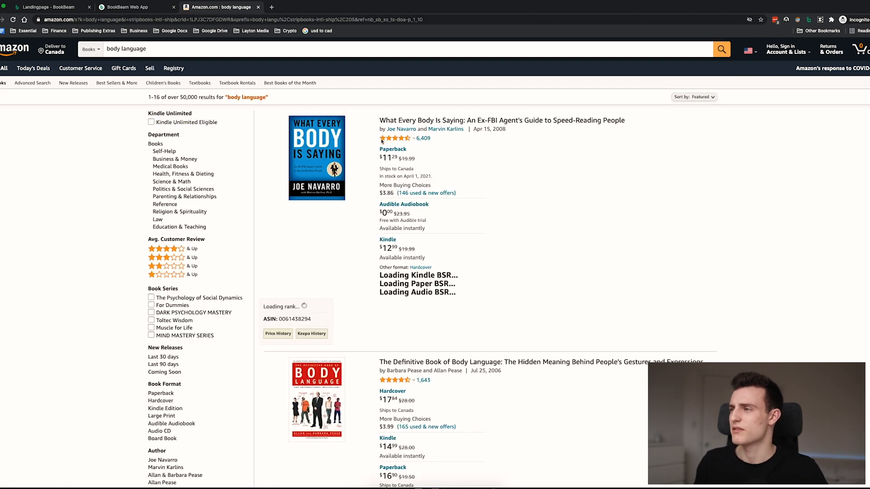
# Step: Return to BookBeam's Niche Finder and scan the next page of Self-Help books for niche topics
pyautogui.click(118, 8)
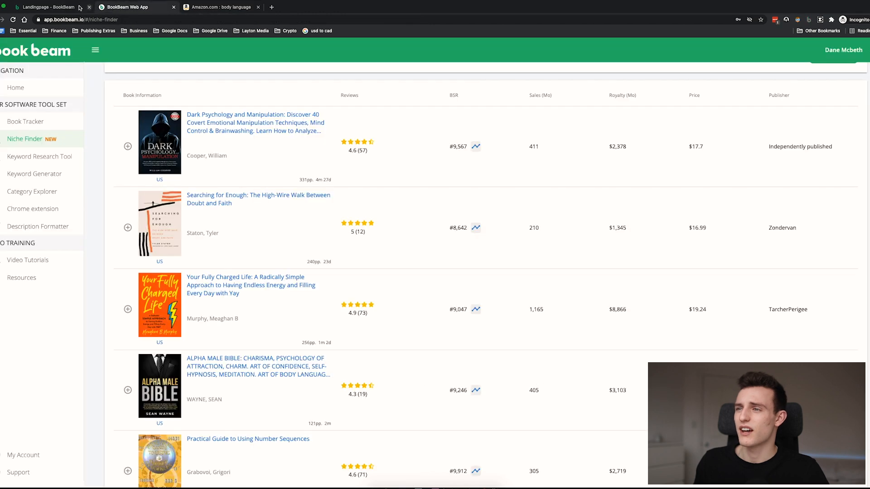
pyautogui.scroll(-10, 342, 455)
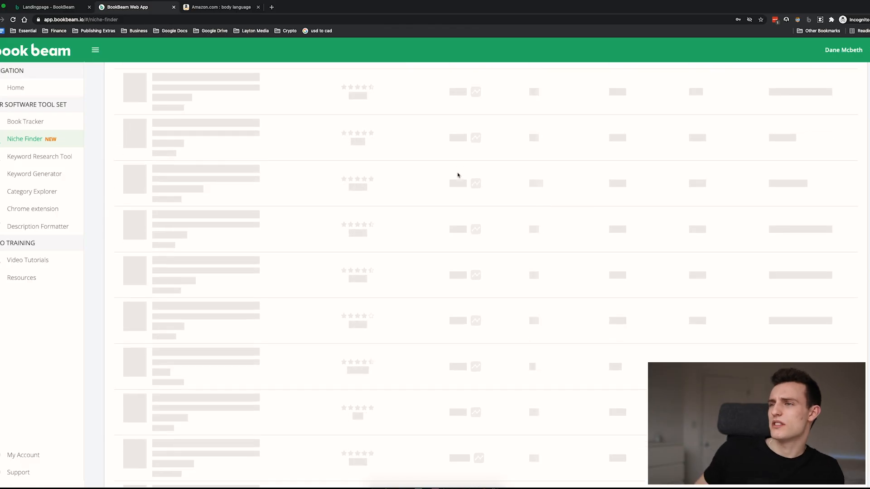
pyautogui.scroll(8, 458, 175)
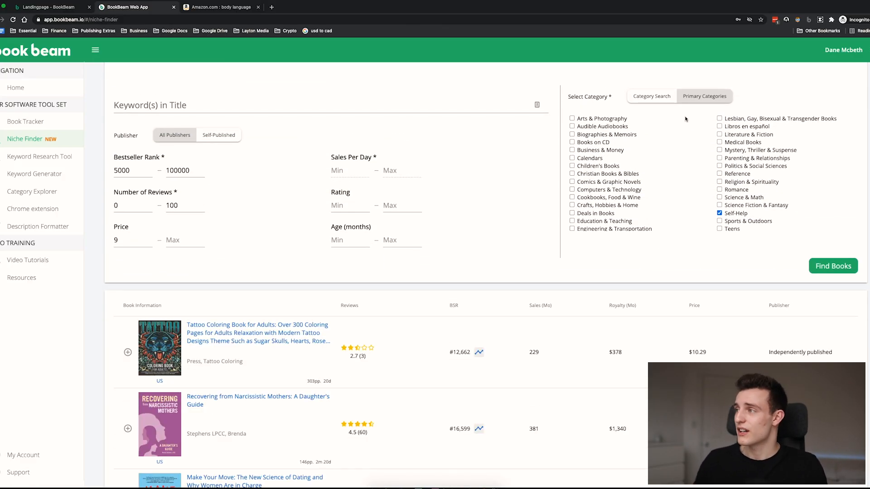
pyautogui.scroll(3, 622, 144)
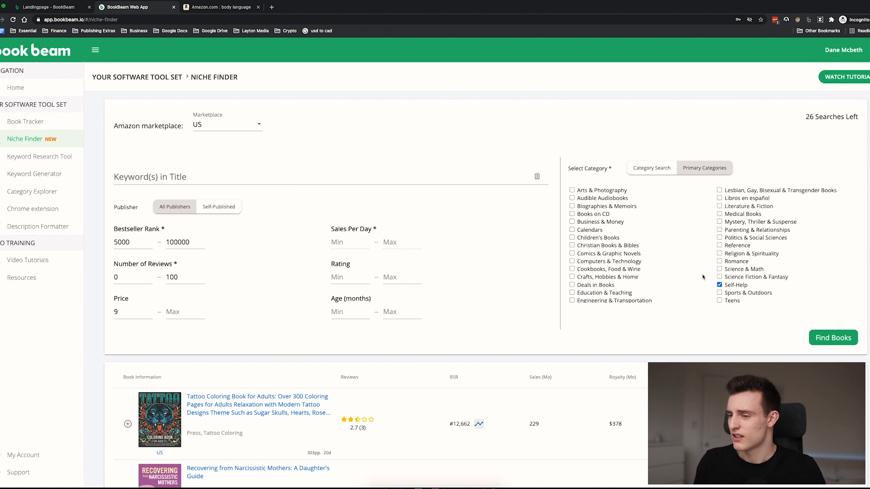
pyautogui.scroll(-7, 703, 274)
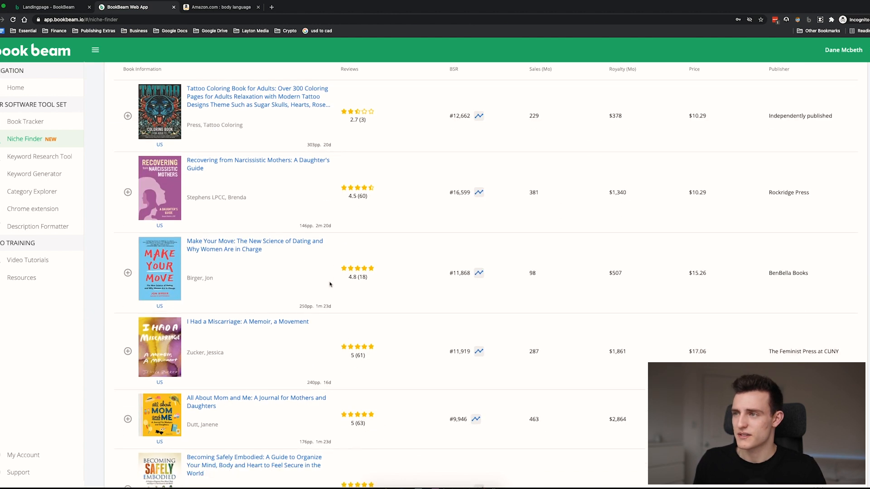
pyautogui.scroll(-1, 330, 284)
pyautogui.scroll(-4, 224, 176)
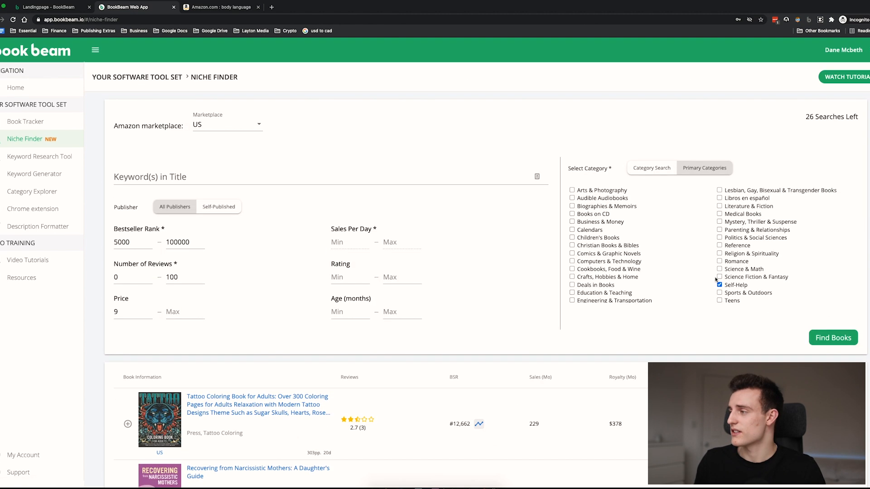
# Step: Replace the Self-Help category with Audible Audiobooks in the Niche Finder and find the matching books
pyautogui.click(720, 285)
pyautogui.click(571, 198)
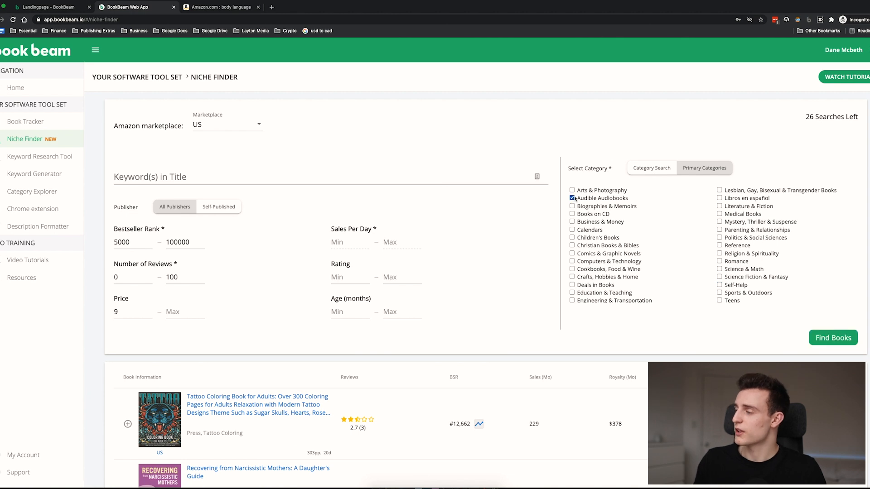
pyautogui.click(835, 338)
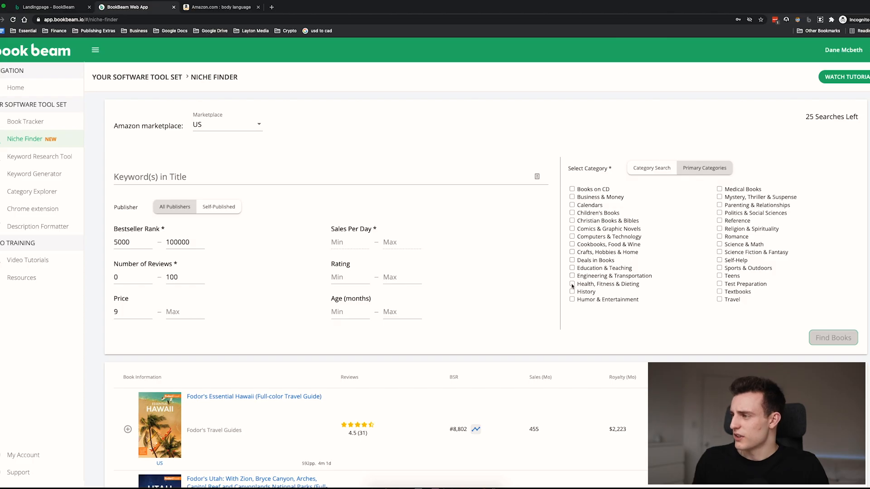
# Step: Select the Health, Fitness & Dieting category, find its books and scan the results for a niche topic
pyautogui.click(572, 285)
pyautogui.click(831, 337)
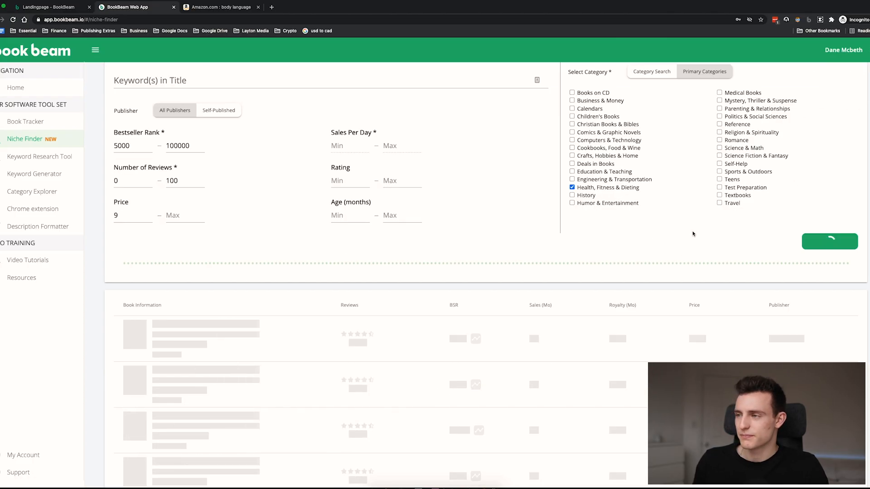
pyautogui.scroll(-9, 479, 215)
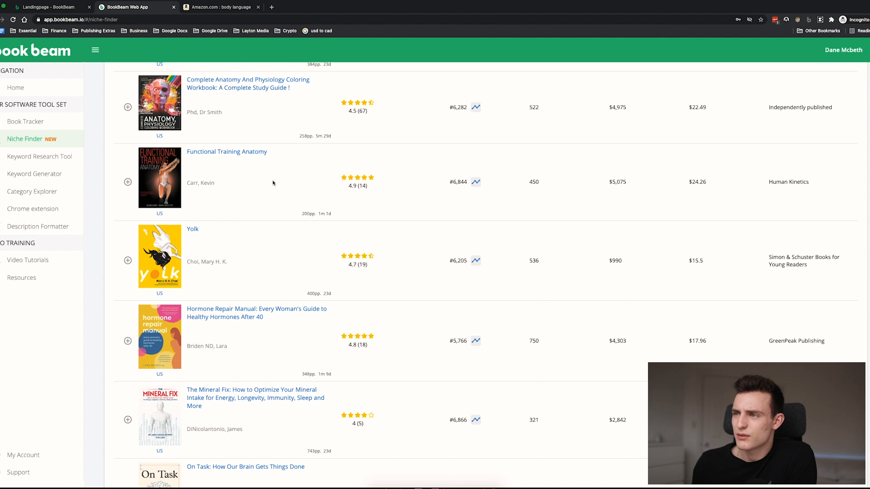
pyautogui.scroll(-6, 178, 248)
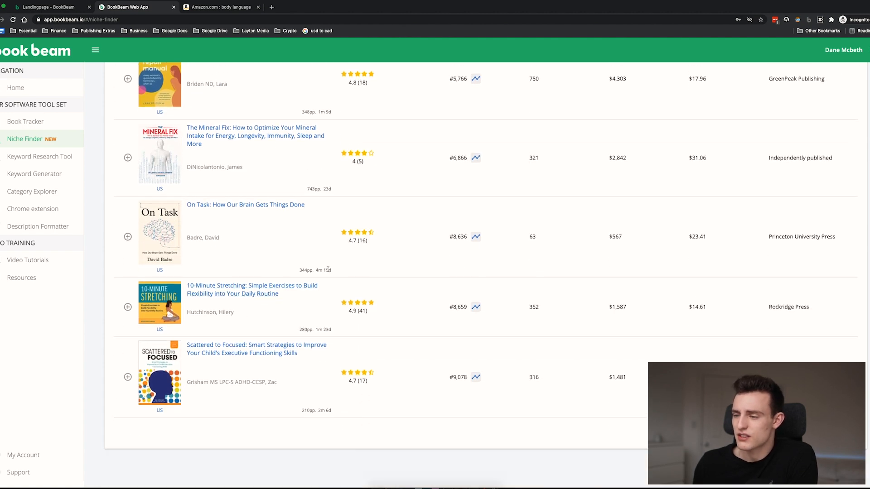
pyautogui.scroll(6, 327, 270)
# Step: Switch to Amazon and search its books for the suggested term "stretching anatomy"
pyautogui.click(233, 6)
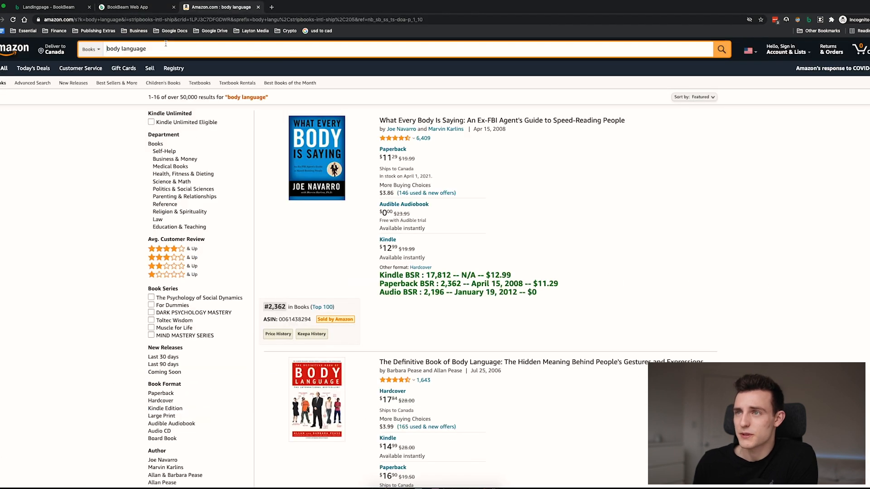
pyautogui.click(165, 43)
pyautogui.write('stretching')
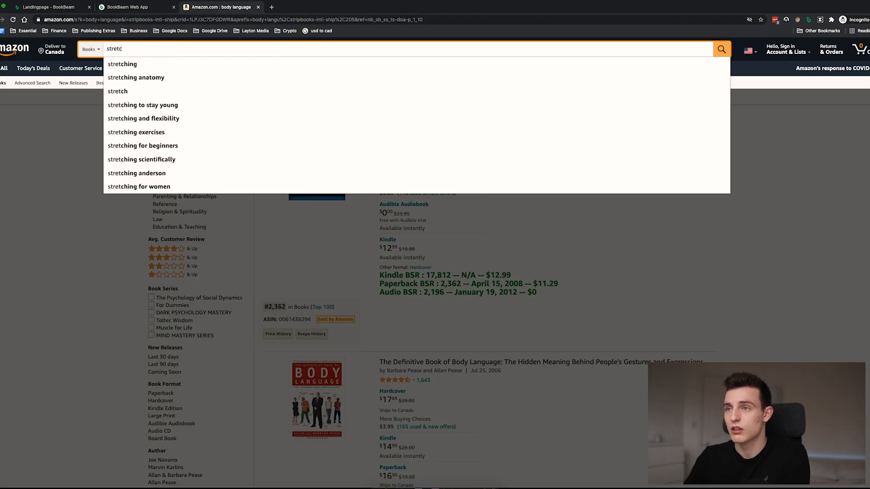
pyautogui.click(171, 64)
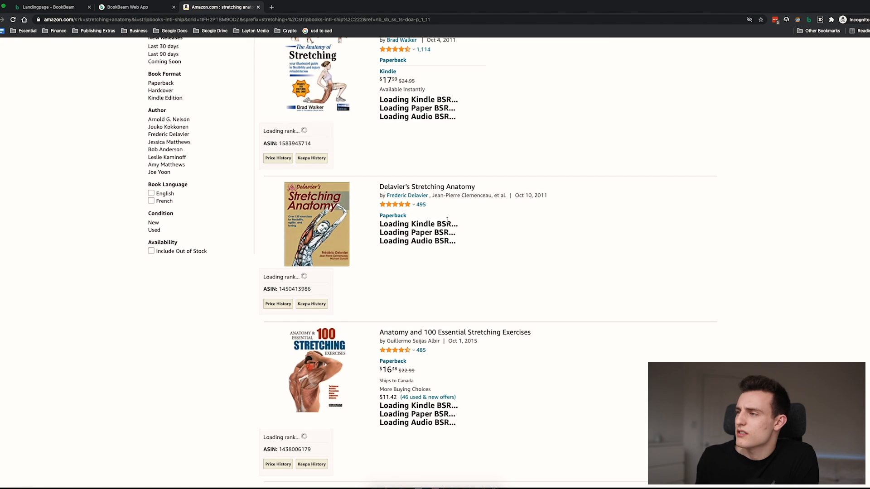
# Step: Check the stretching anatomy books' ranks, reviews and prices in the BookBeam extension and close the analysis
pyautogui.scroll(7, 179, 96)
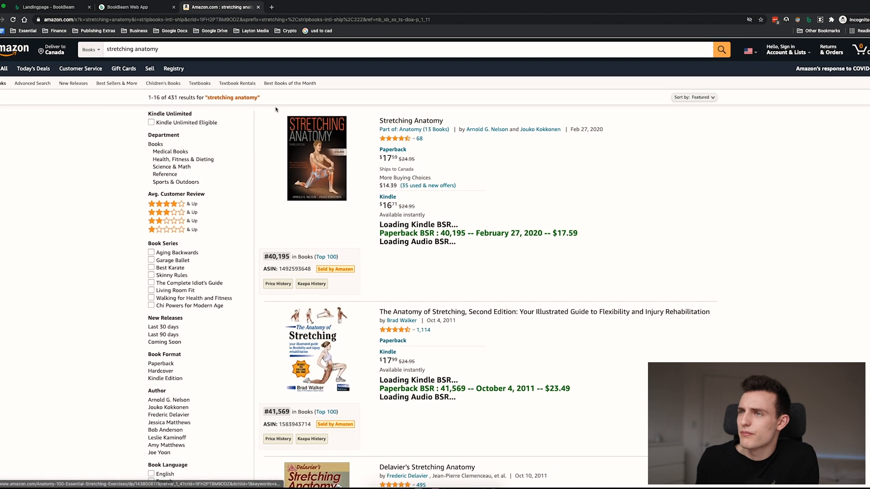
pyautogui.click(808, 20)
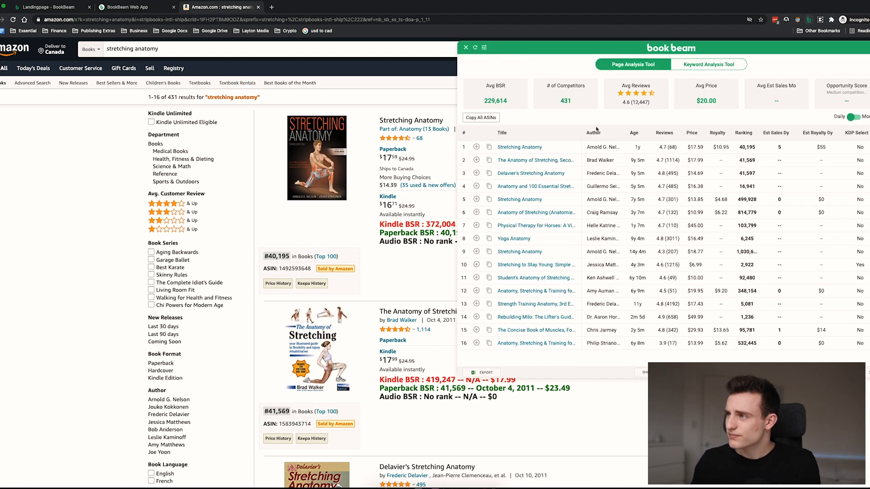
pyautogui.click(465, 47)
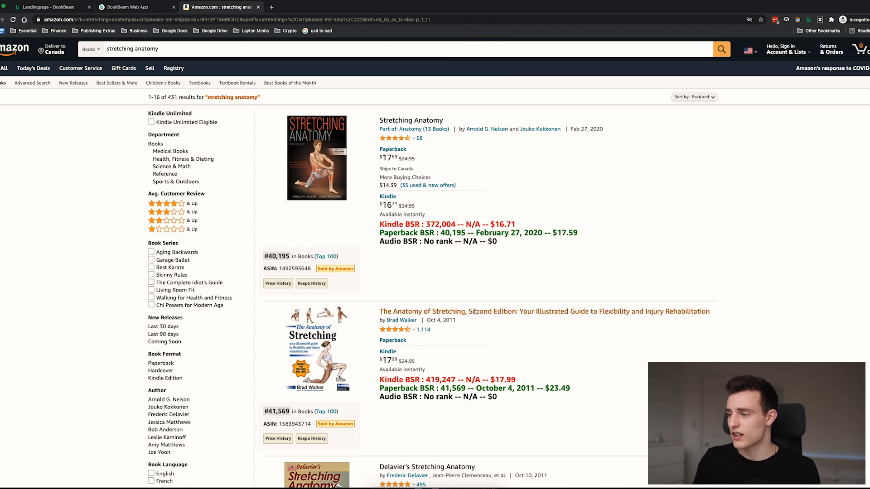
# Step: Examine the stretching anatomy listings on Amazon for format ranks, review counts, prices and publication dates
pyautogui.scroll(-2, 368, 254)
pyautogui.scroll(-4, 462, 288)
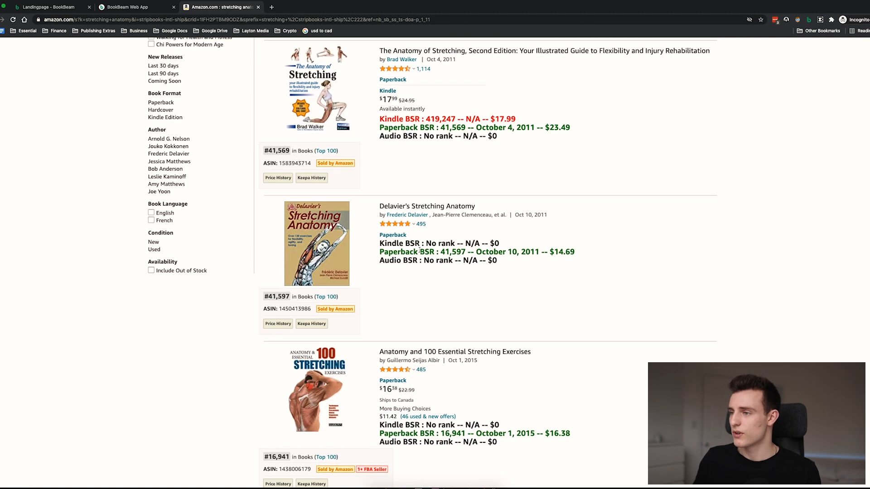
pyautogui.scroll(-4, 420, 251)
pyautogui.scroll(-3, 383, 227)
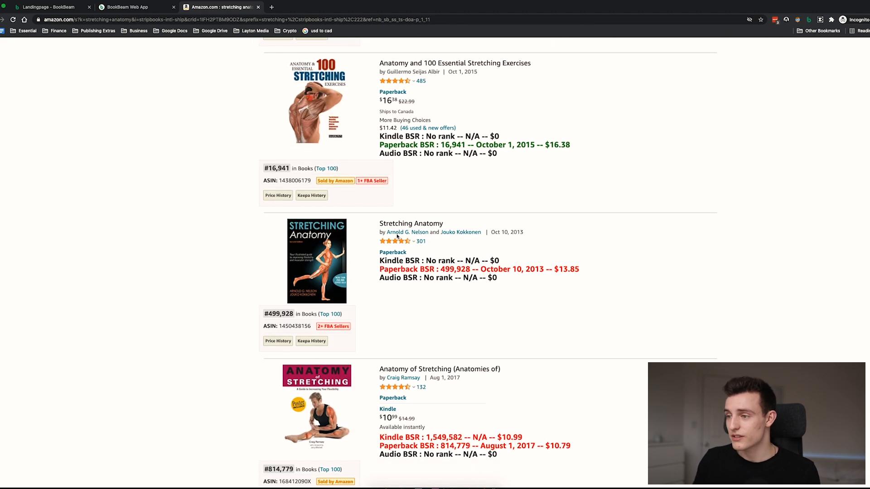